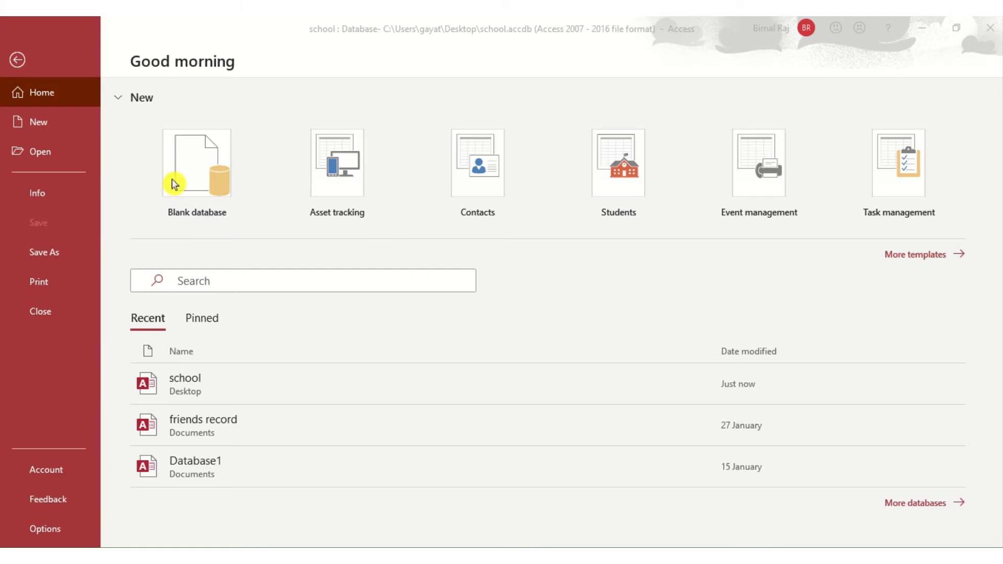
# Create a new blank database with the file name ICID BANK
pyautogui.click(195, 177)
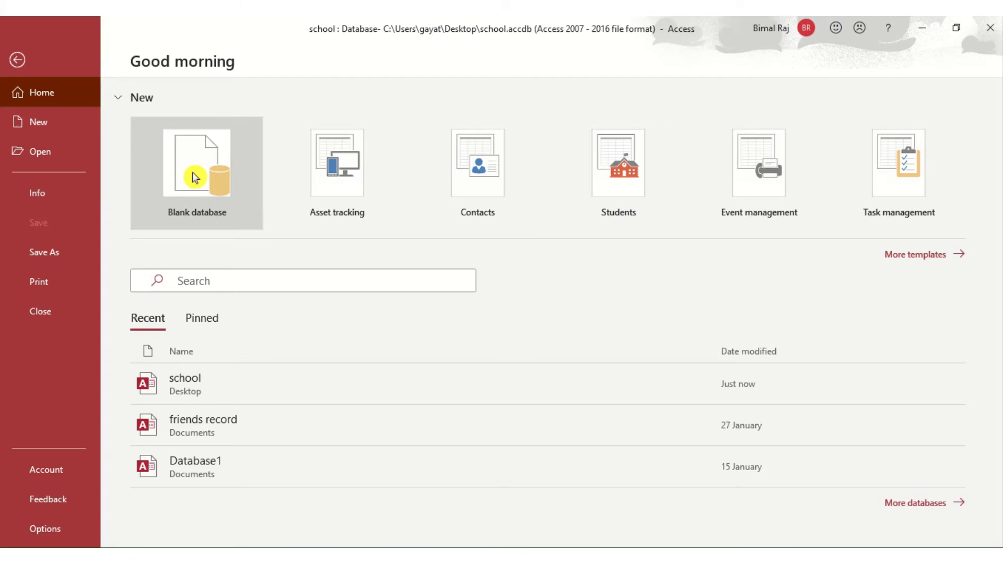
pyautogui.click(195, 178)
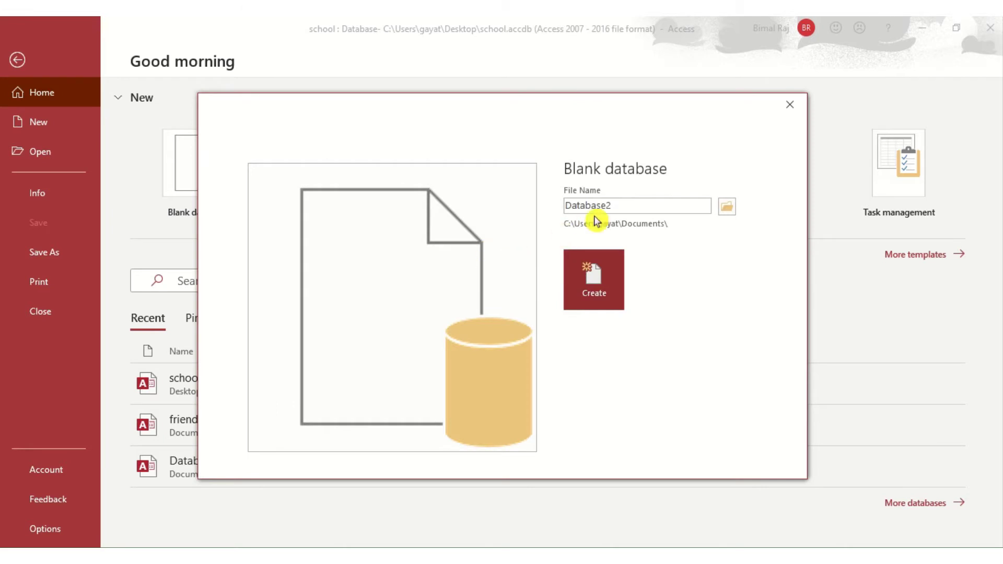
pyautogui.press('BackSpace')
pyautogui.press('BackSpace')
pyautogui.press('BackSpace')
pyautogui.press('BackSpace')
pyautogui.press('BackSpace')
pyautogui.press('BackSpace')
pyautogui.press('BackSpace')
pyautogui.press('BackSpace')
pyautogui.press('BackSpace')
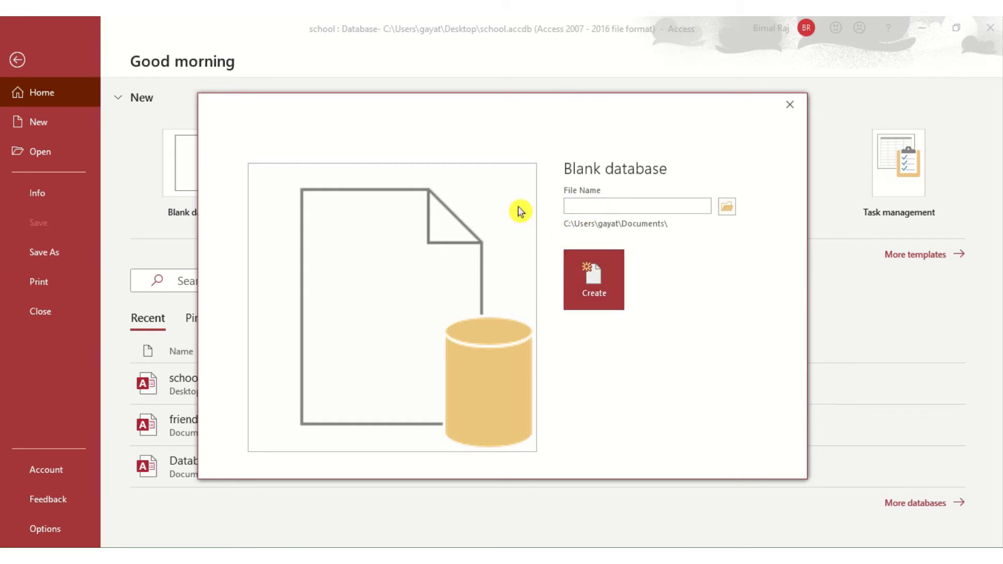
pyautogui.write('ICID BANK')
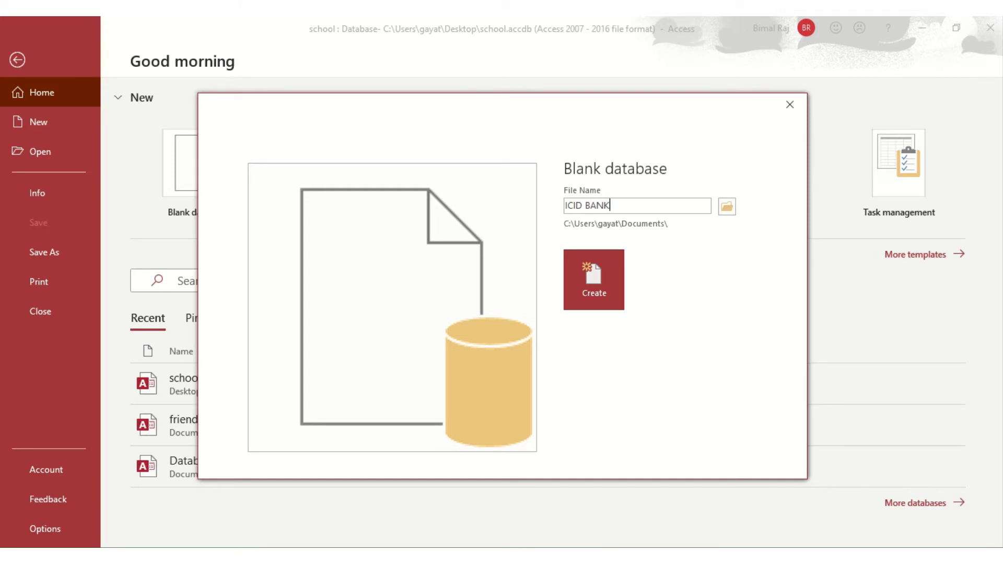
pyautogui.click(605, 293)
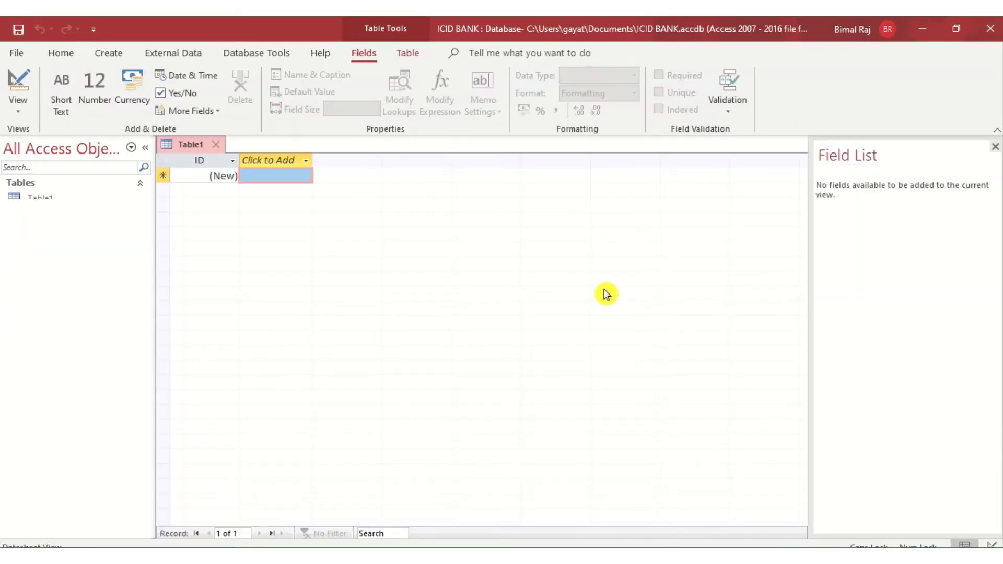
# Switch Table1 to Design View, saving it under the name CUSTOMER DETAILS
pyautogui.click(40, 204)
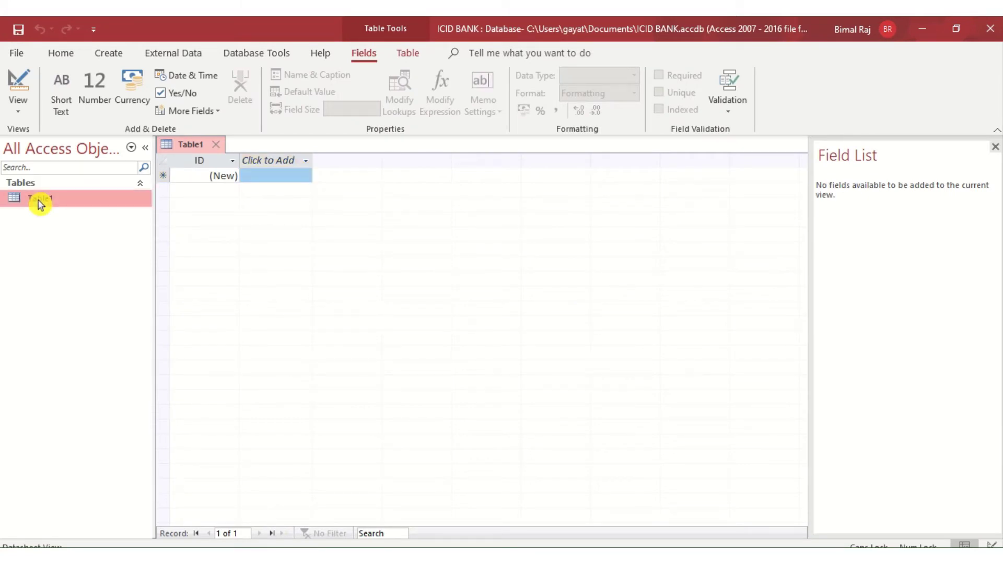
pyautogui.rightClick(40, 204)
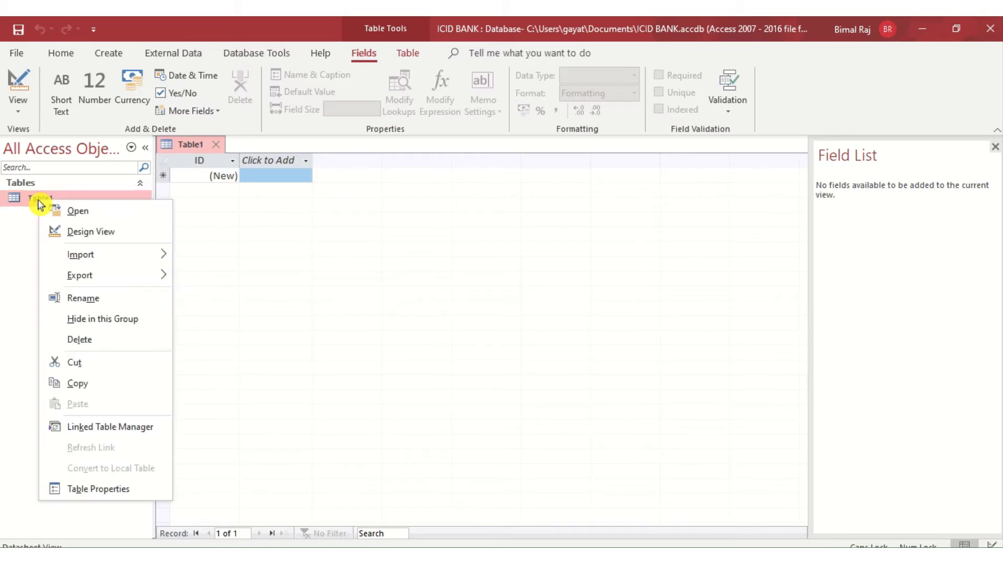
pyautogui.click(90, 232)
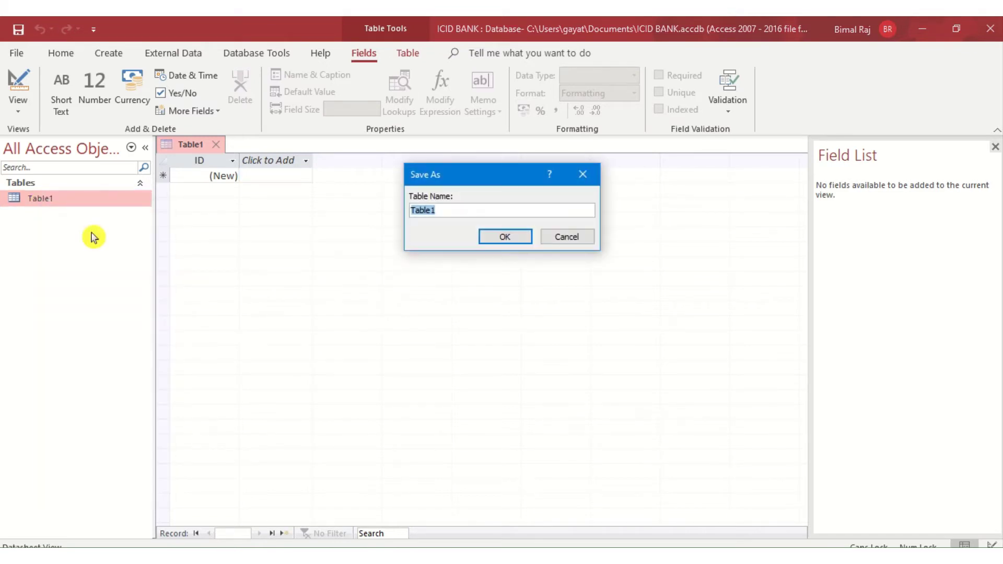
pyautogui.click(445, 210)
pyautogui.press('BackSpace')
pyautogui.press('BackSpace')
pyautogui.press('BackSpace')
pyautogui.press('BackSpace')
pyautogui.press('BackSpace')
pyautogui.press('BackSpace')
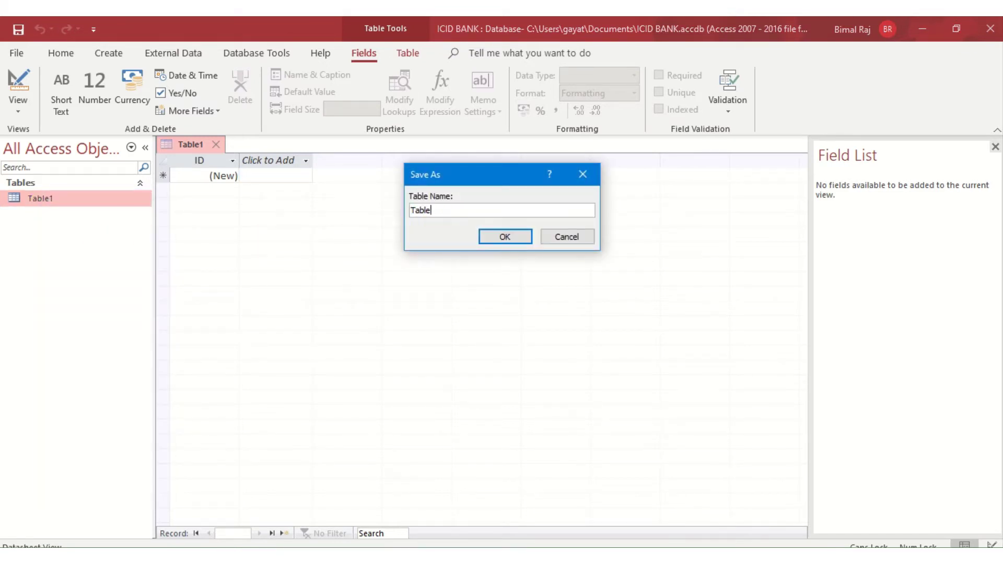
pyautogui.write('CUSTOMER DETAILS')
pyautogui.click(514, 239)
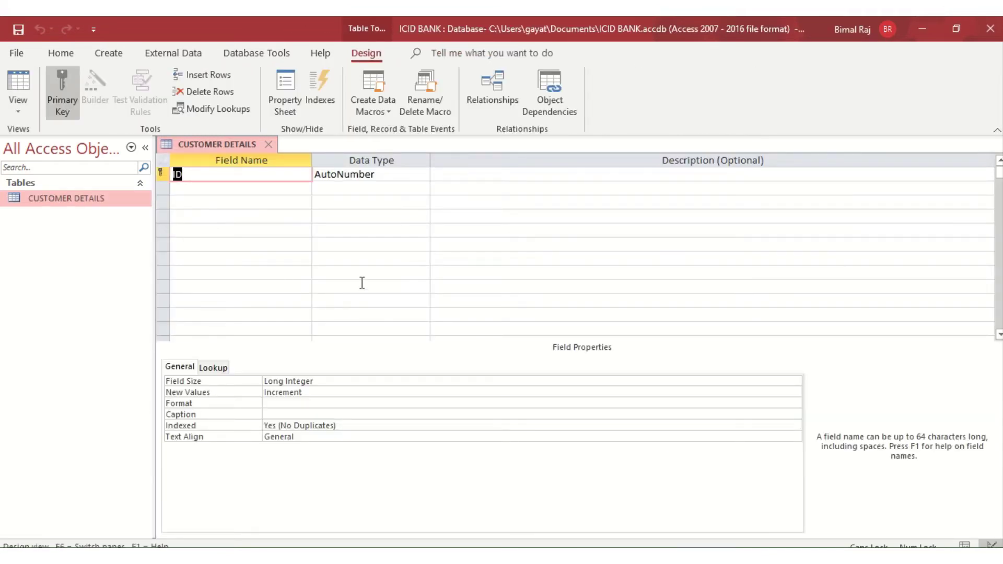
# Rename the ID field to C_ID and make it Short Text
pyautogui.click(204, 178)
pyautogui.press('BackSpace')
pyautogui.press('BackSpace')
pyautogui.write('C_ID')
pyautogui.click(423, 174)
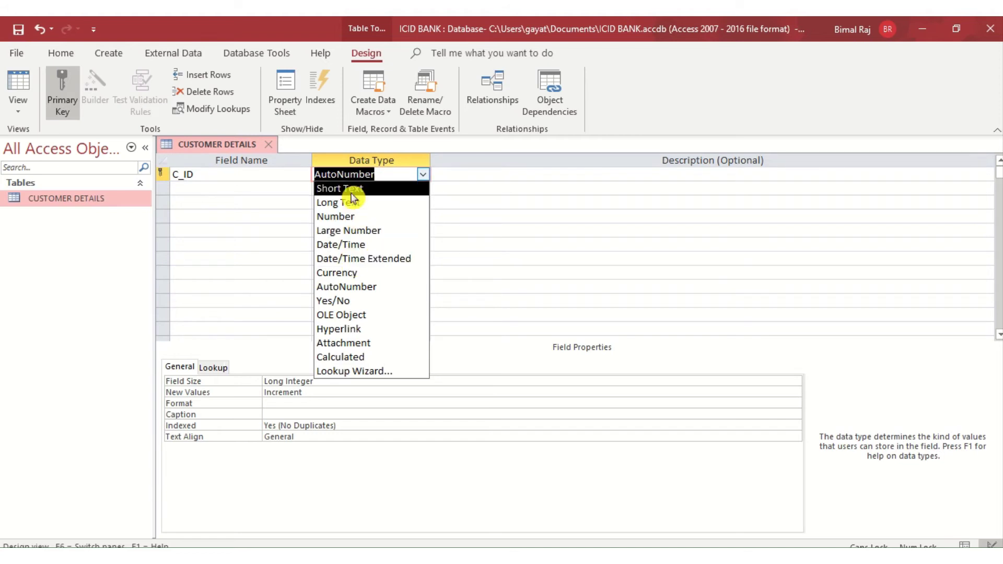
pyautogui.click(352, 195)
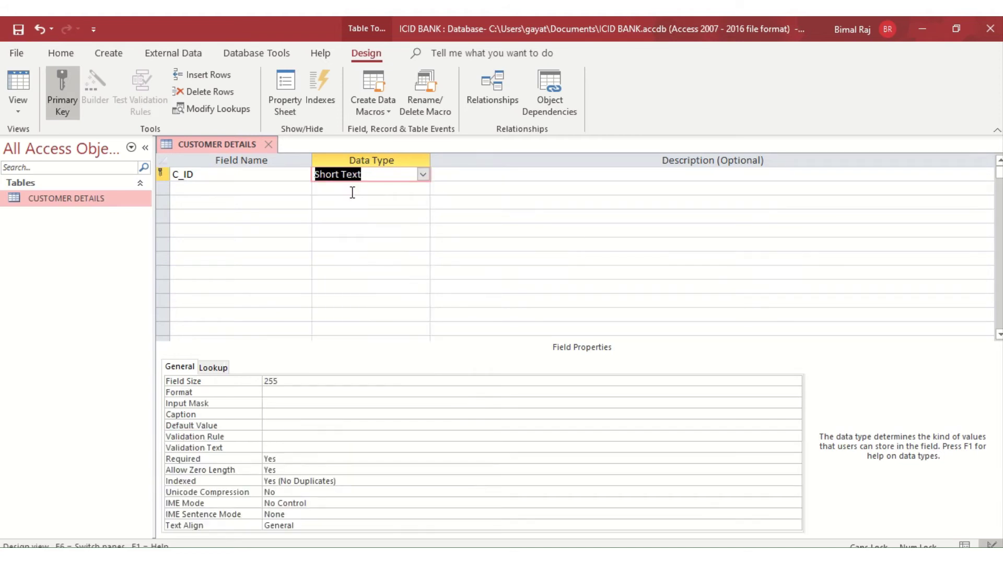
# Add field AACCOUNT_N0 as Number and CNAME as Short Text
pyautogui.click(252, 189)
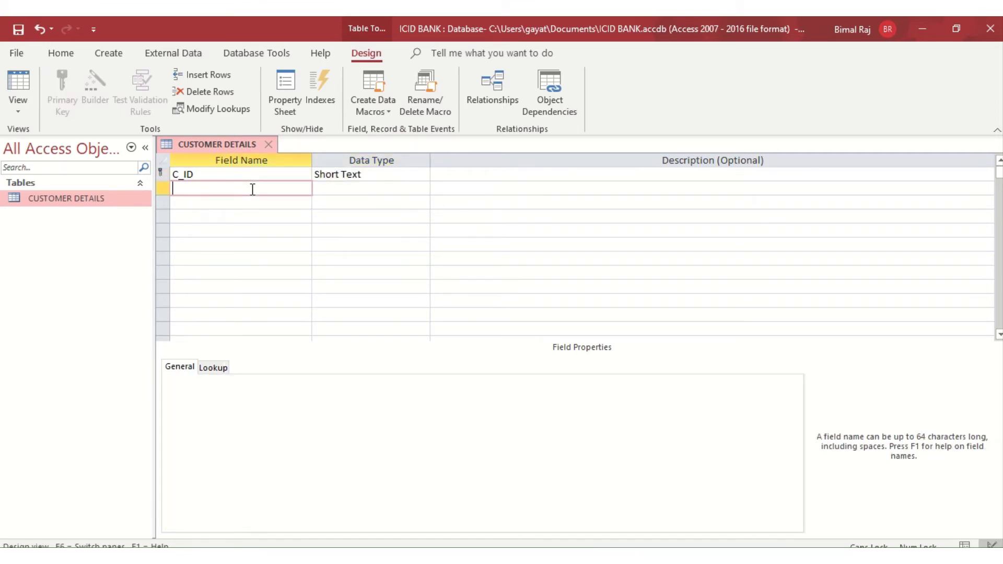
pyautogui.write('A')
pyautogui.write('C')
pyautogui.write('_N')
pyautogui.press('BackSpace')
pyautogui.press('BackSpace')
pyautogui.press('BackSpace')
pyautogui.write('C')
pyautogui.press('BackSpace')
pyautogui.write('ACCOUNT_N0')
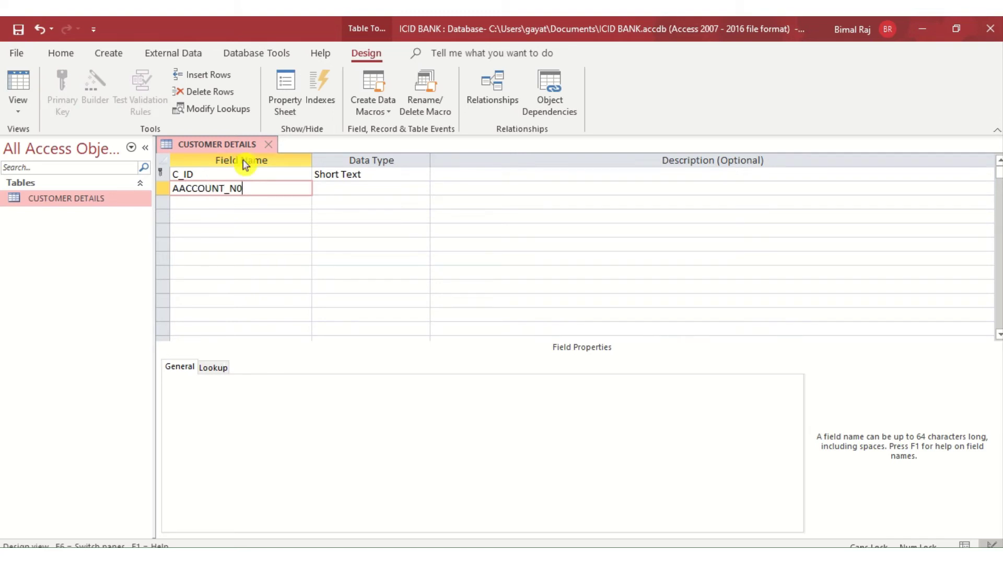
pyautogui.click(335, 189)
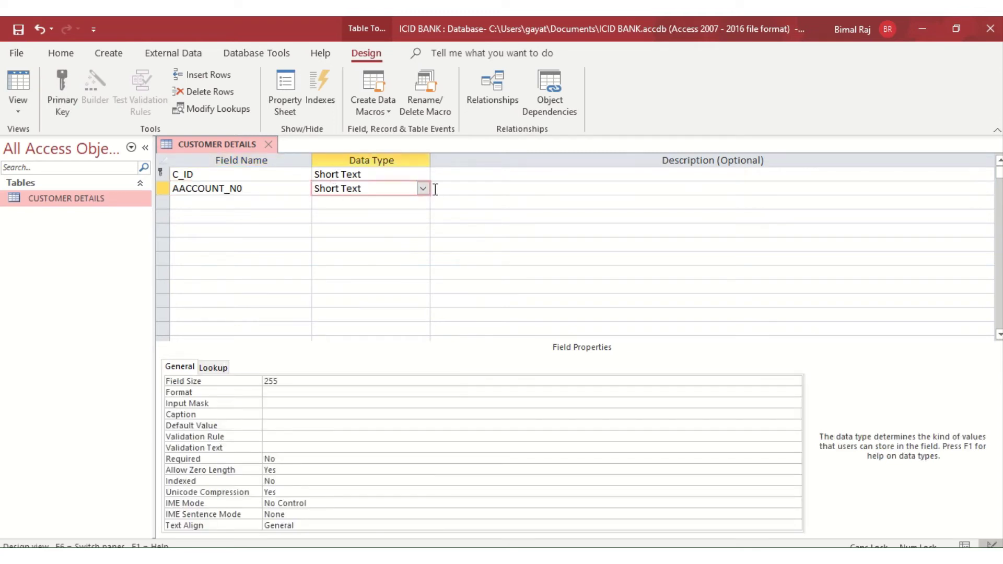
pyautogui.click(423, 189)
pyautogui.click(360, 231)
pyautogui.click(204, 205)
pyautogui.write('CNAME')
pyautogui.click(335, 202)
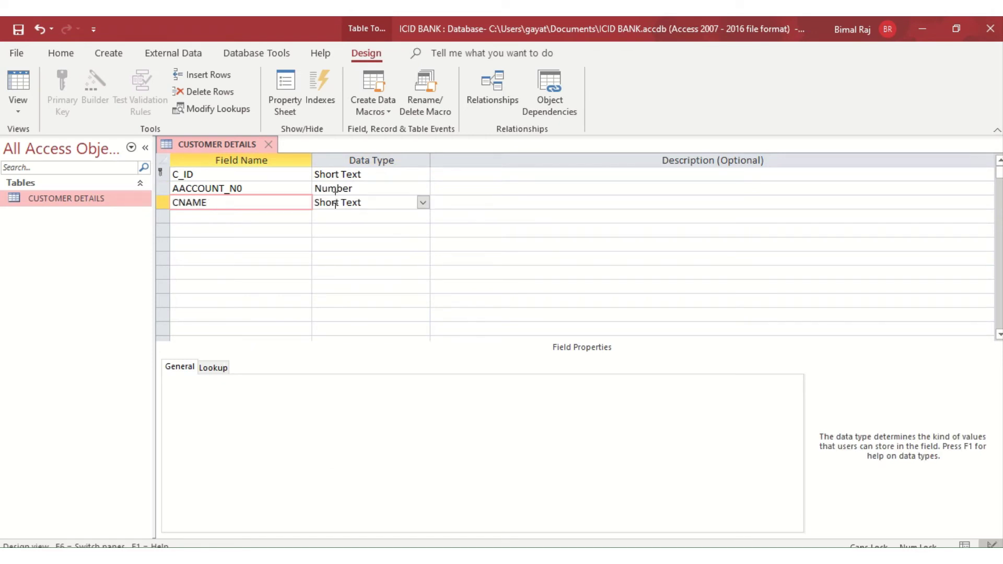
# Add field ADDRESS as Short Text and DOB as Date/Time
pyautogui.click(219, 215)
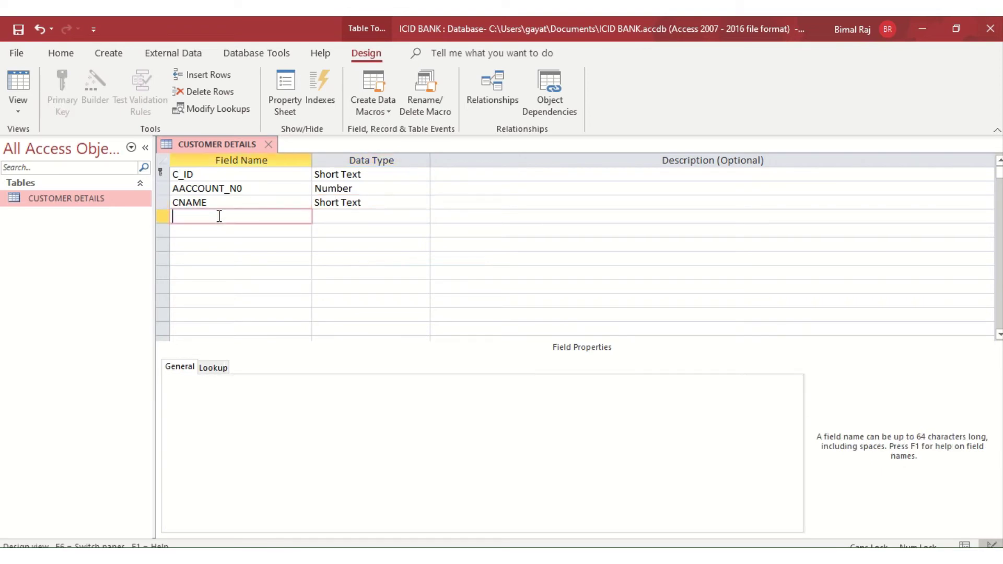
pyautogui.write('ADDRESS')
pyautogui.click(343, 216)
pyautogui.click(202, 230)
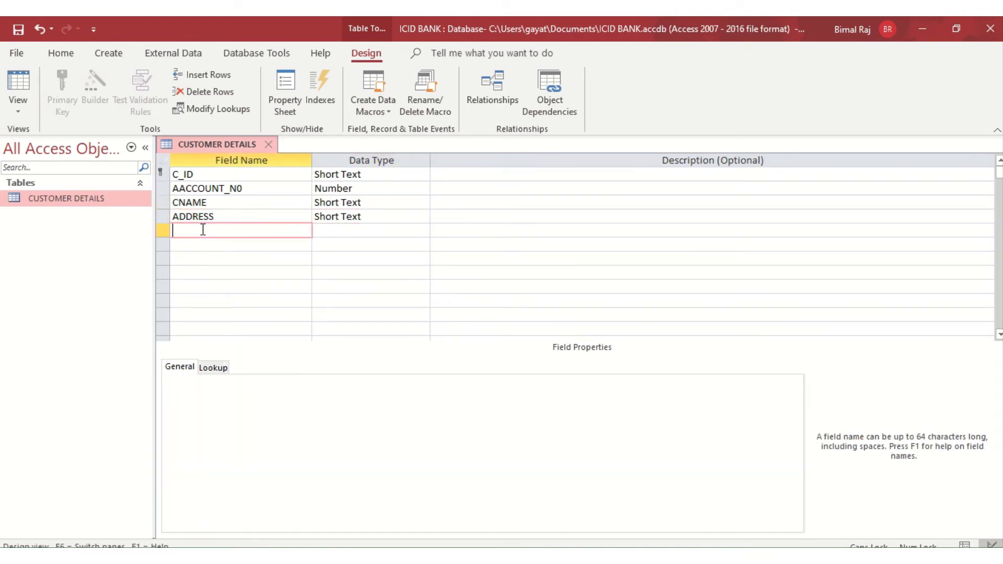
pyautogui.write('DOB')
pyautogui.click(373, 229)
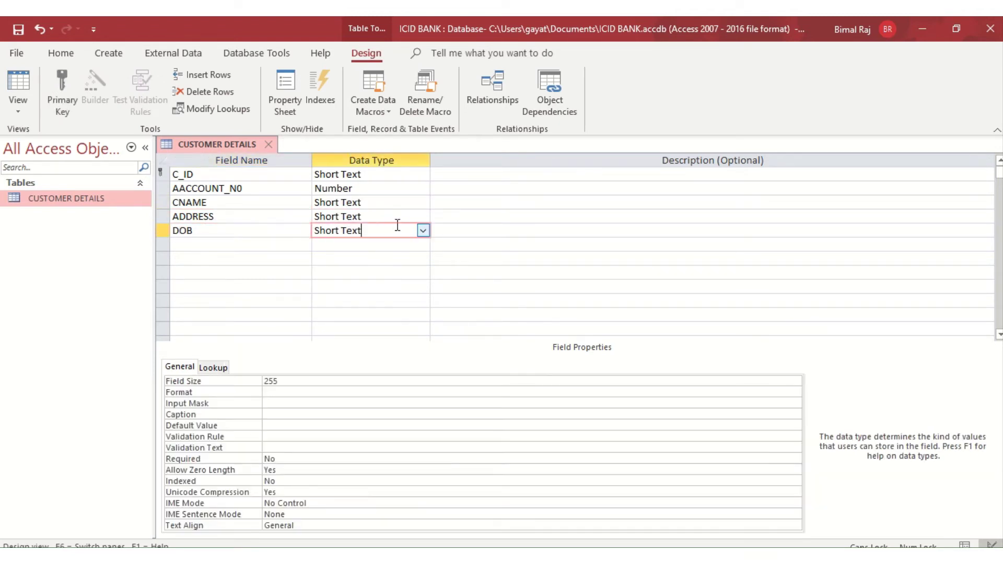
pyautogui.click(424, 234)
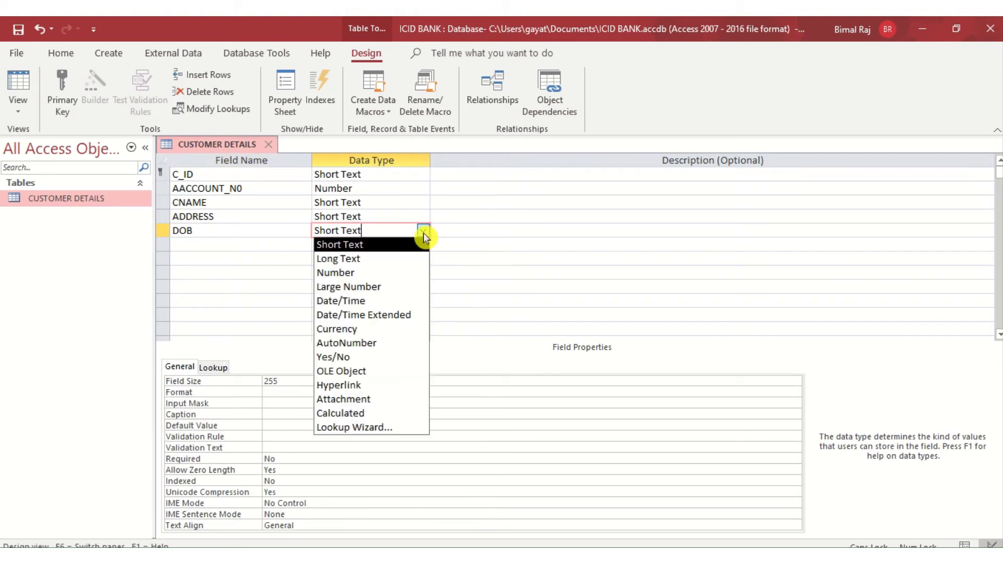
pyautogui.click(320, 300)
# Add field MOB as Number and GENDER as Short Text
pyautogui.click(215, 245)
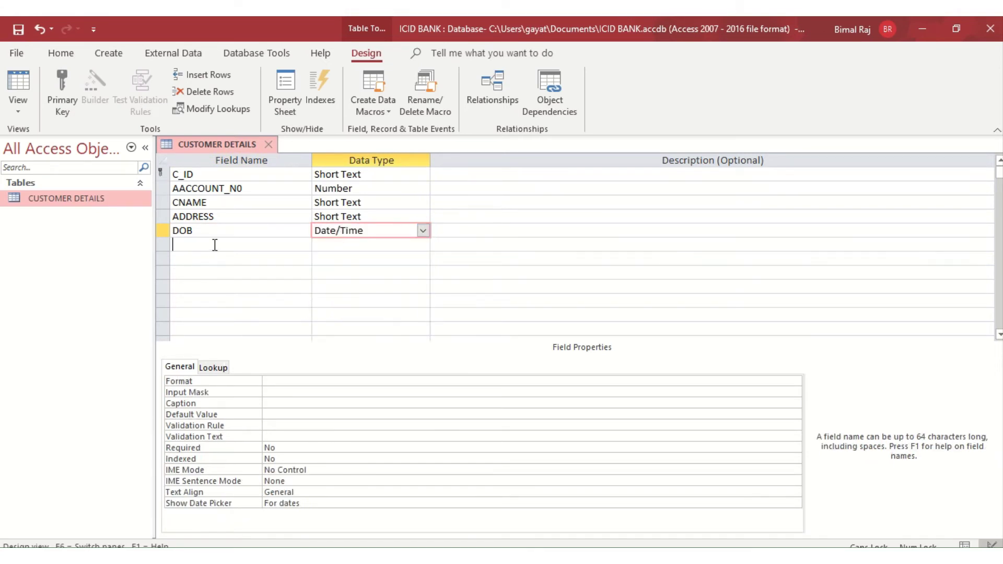
pyautogui.write('MOB')
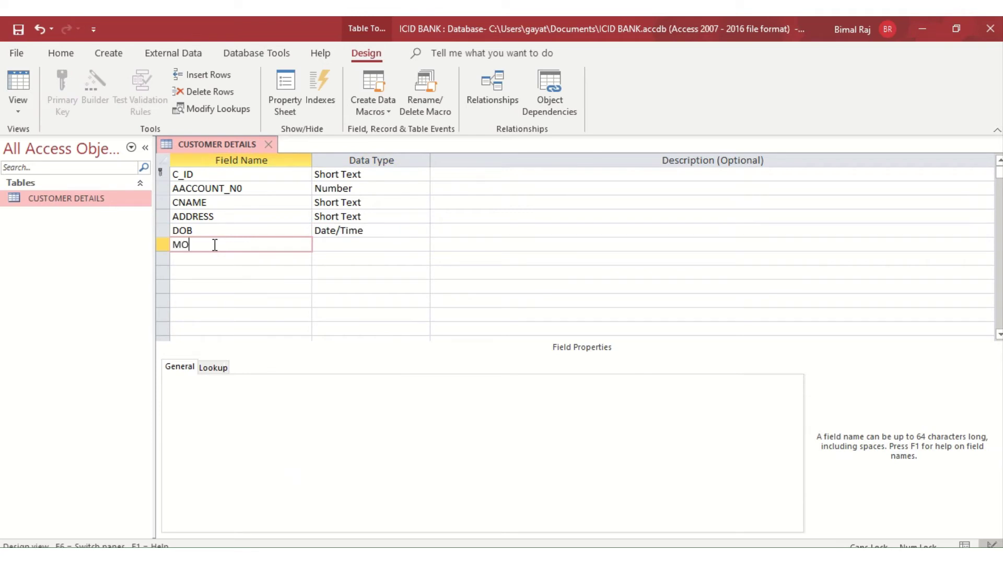
pyautogui.click(387, 235)
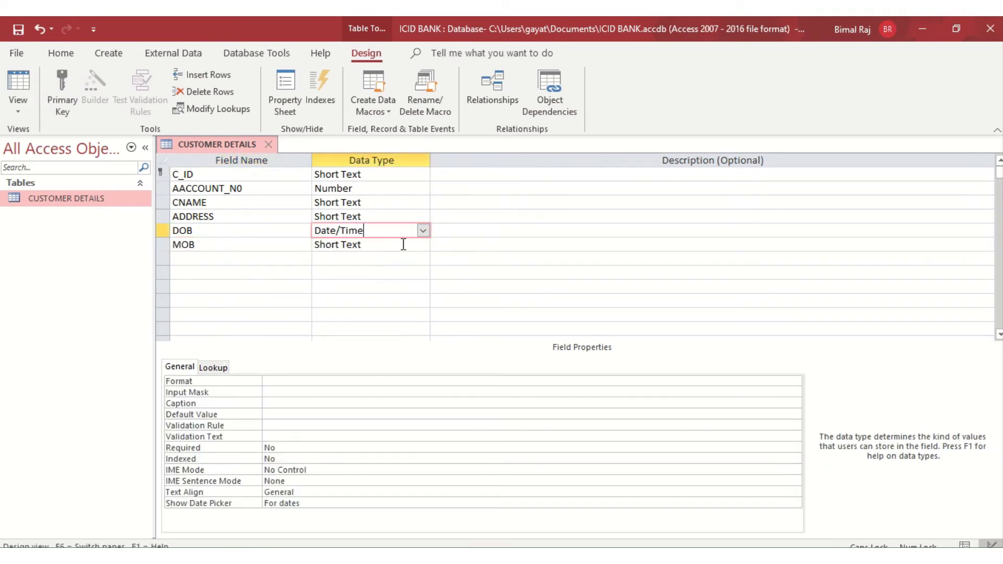
pyautogui.click(410, 244)
pyautogui.click(423, 246)
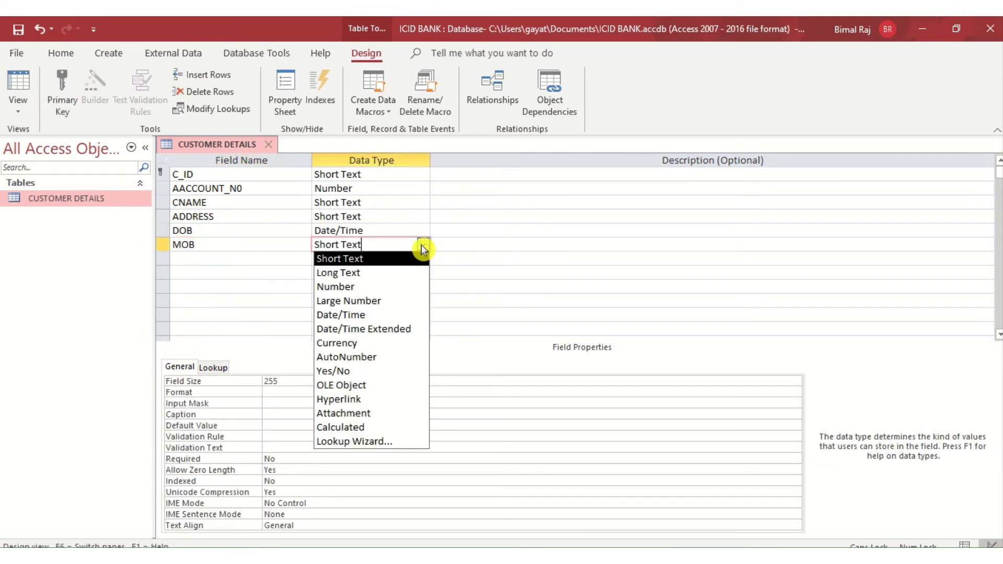
pyautogui.click(360, 288)
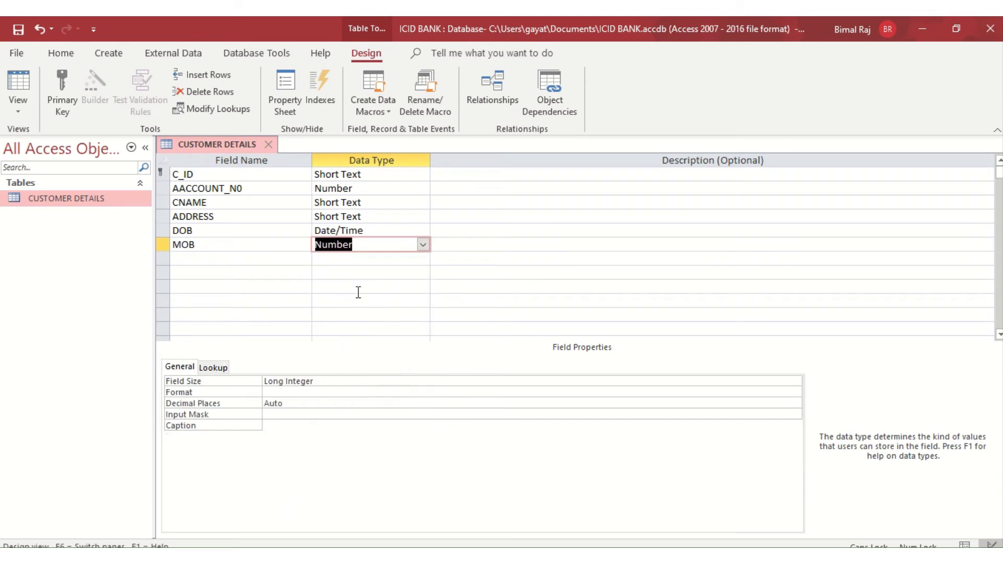
pyautogui.click(196, 259)
pyautogui.write('GE')
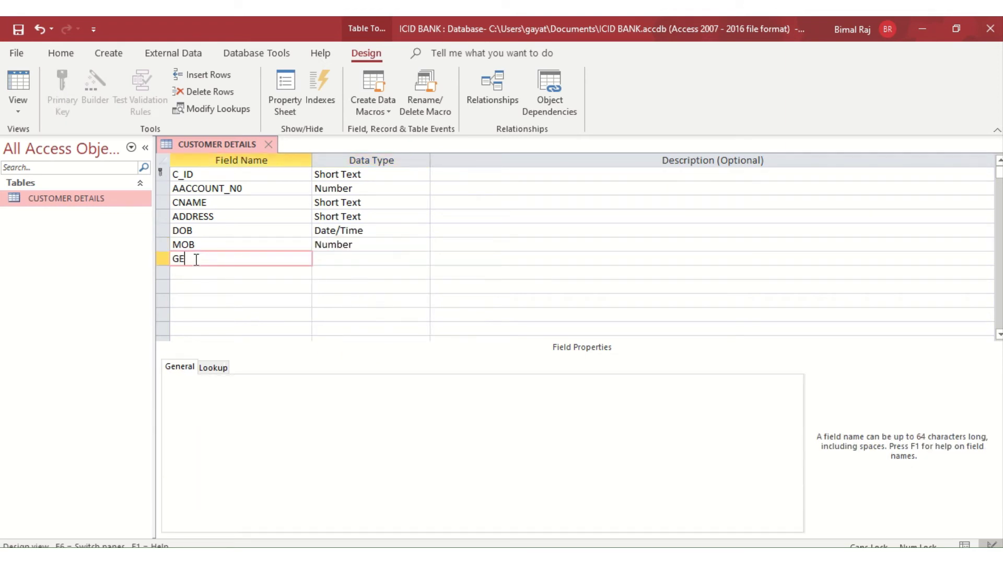
pyautogui.write('NDER')
pyautogui.click(331, 260)
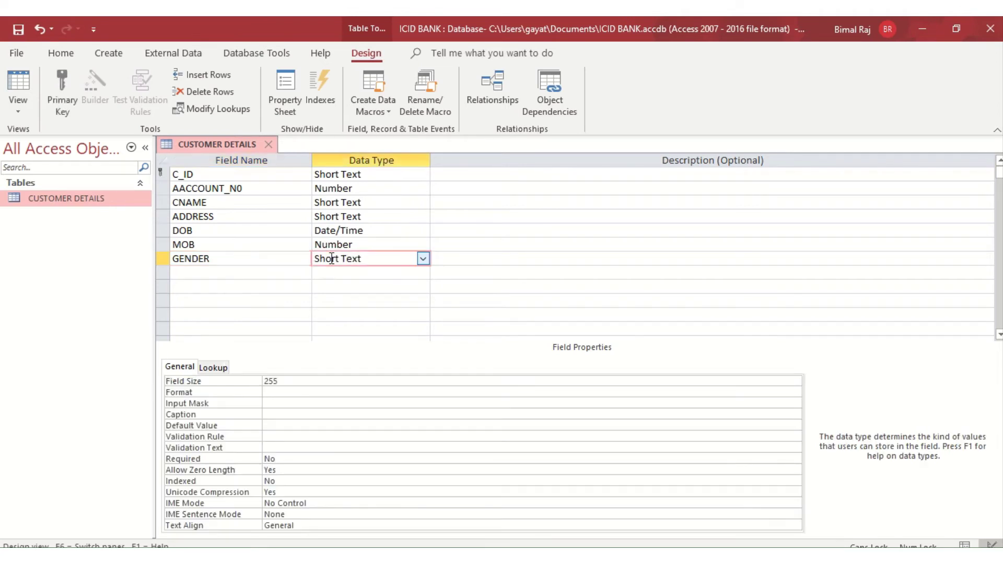
pyautogui.click(425, 261)
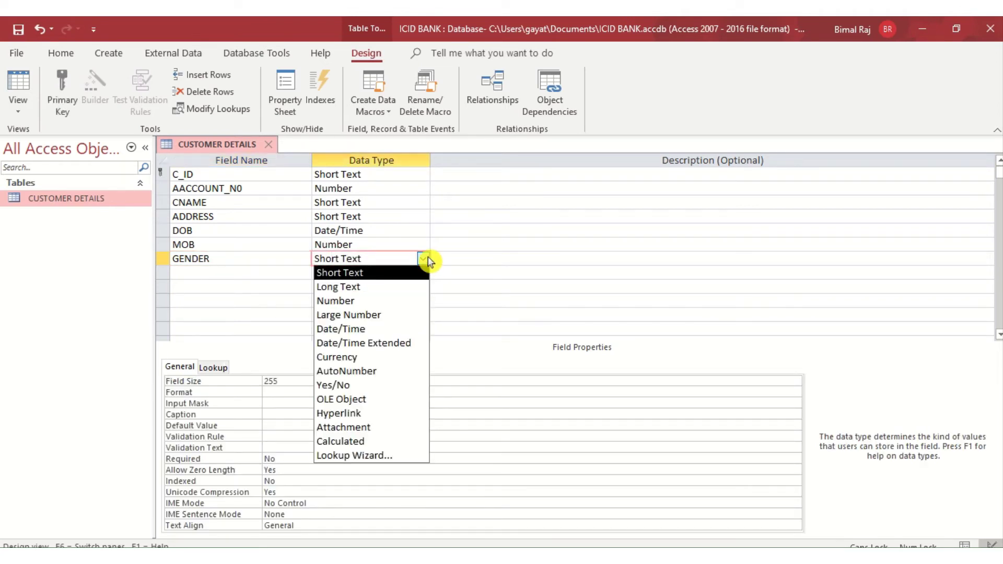
pyautogui.click(384, 273)
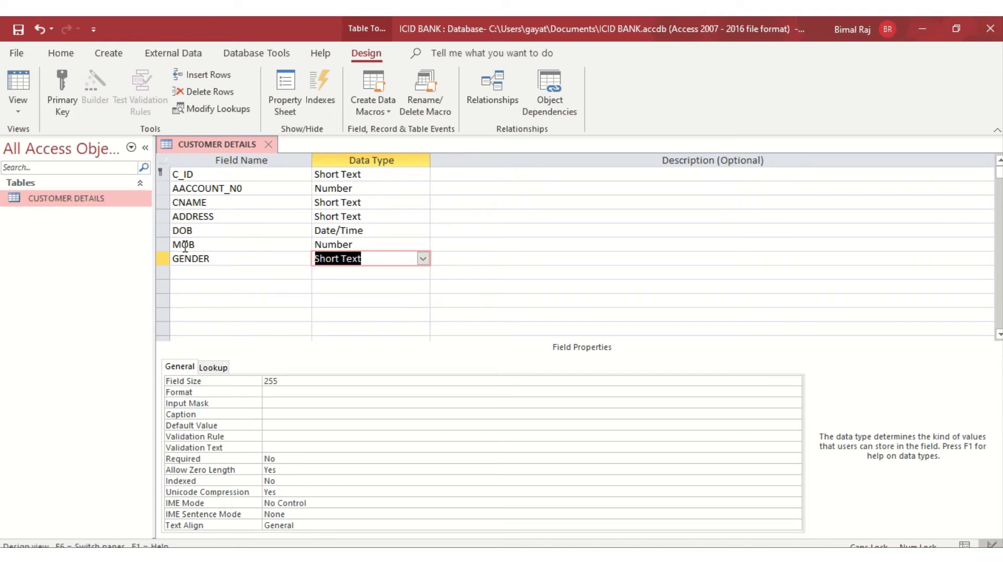
# Save the CUSTOMER DETAILS table design and close it
pyautogui.click(16, 30)
pyautogui.click(263, 147)
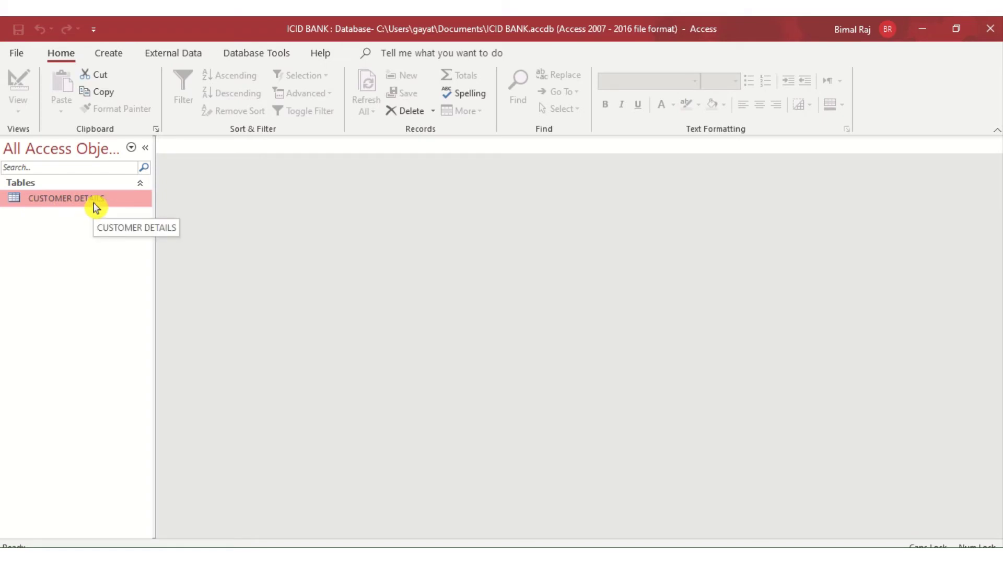
pyautogui.doubleClick(42, 205)
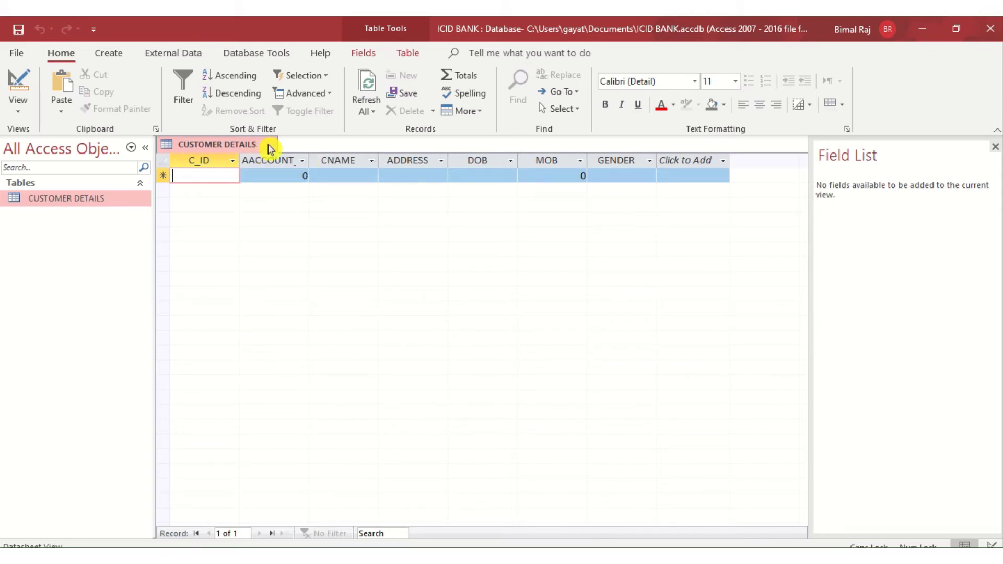
pyautogui.click(271, 150)
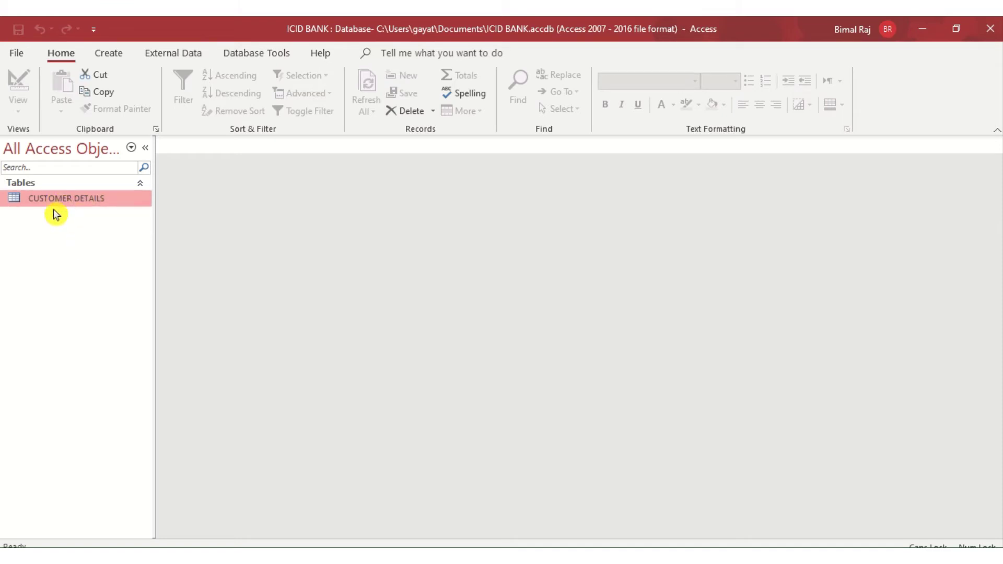
# Start the Form Wizard and add all seven CUSTOMER DETAILS fields, C_ID through GENDER
pyautogui.click(110, 55)
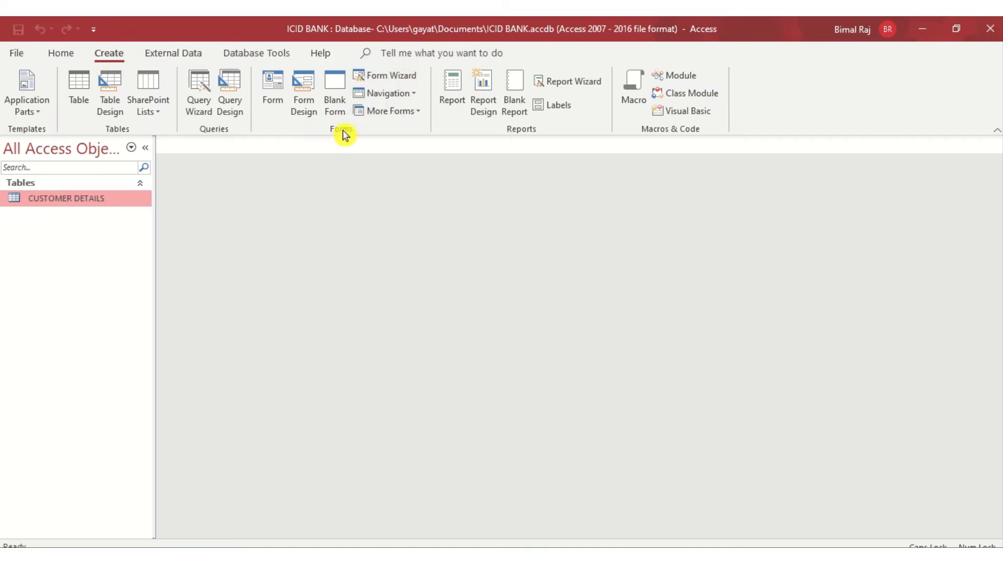
pyautogui.click(375, 82)
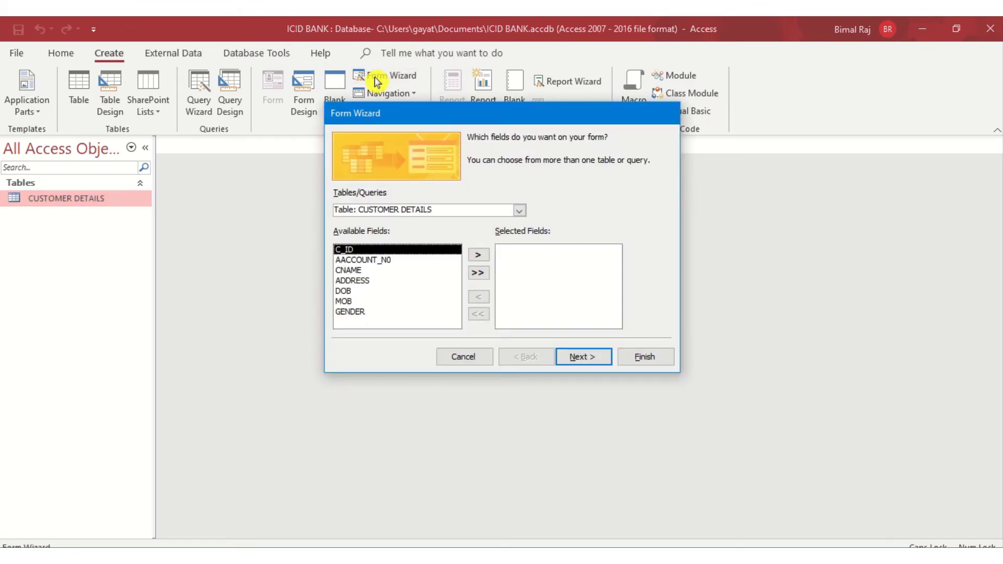
pyautogui.moveTo(431, 115); pyautogui.dragTo(338, 163)
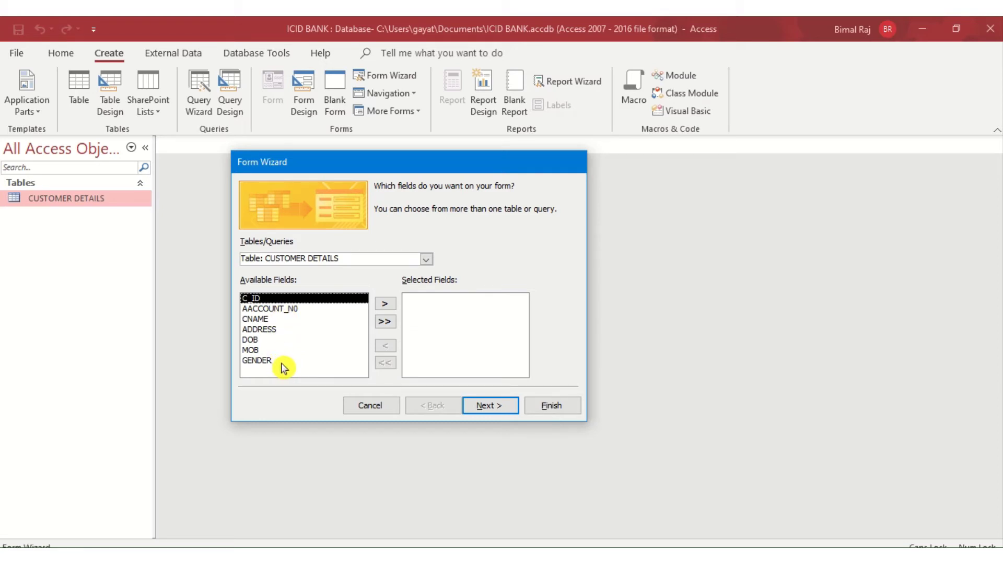
pyautogui.click(385, 305)
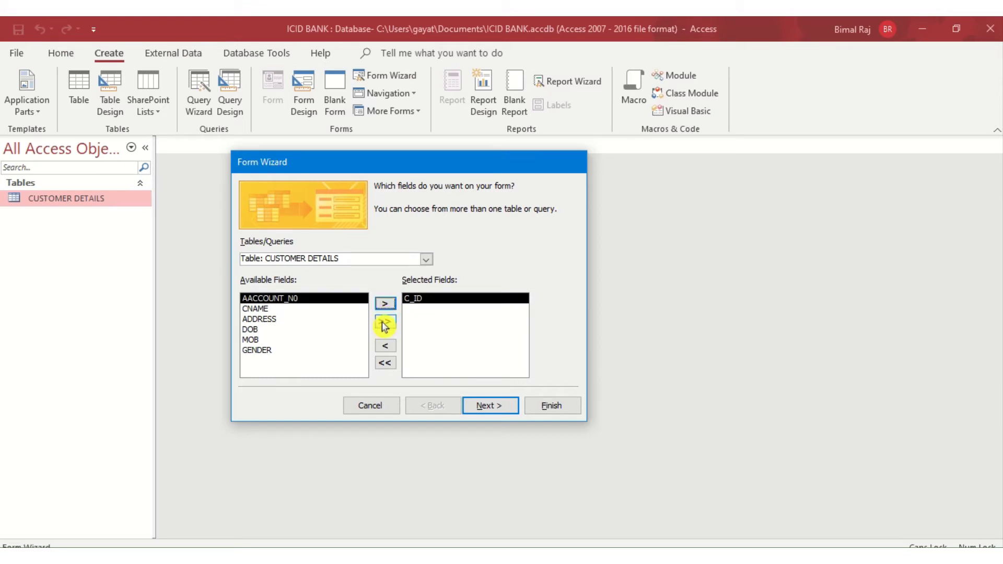
pyautogui.click(383, 323)
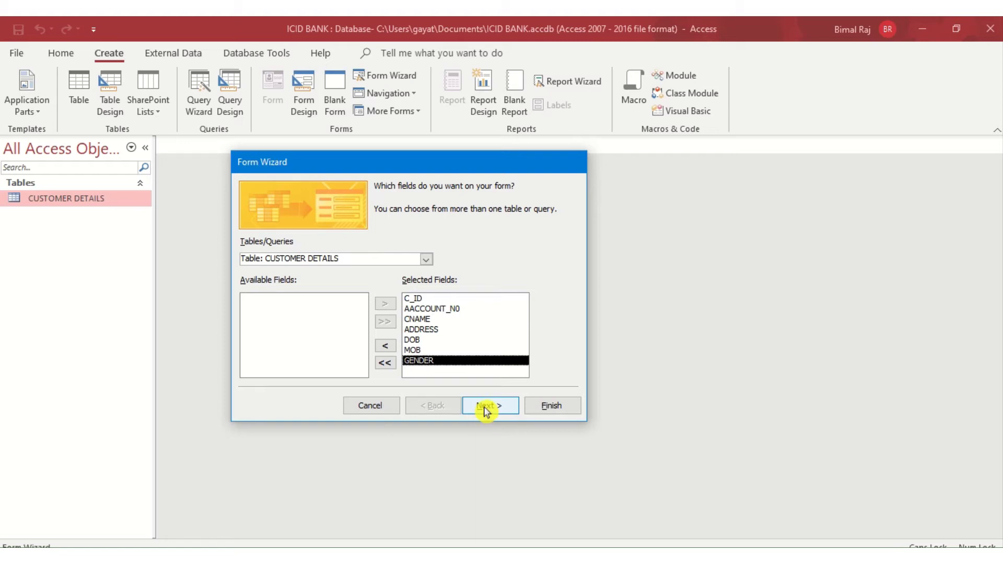
# Compare the Tabular, Datasheet and Justified layouts, then choose Columnar for the form
pyautogui.click(484, 407)
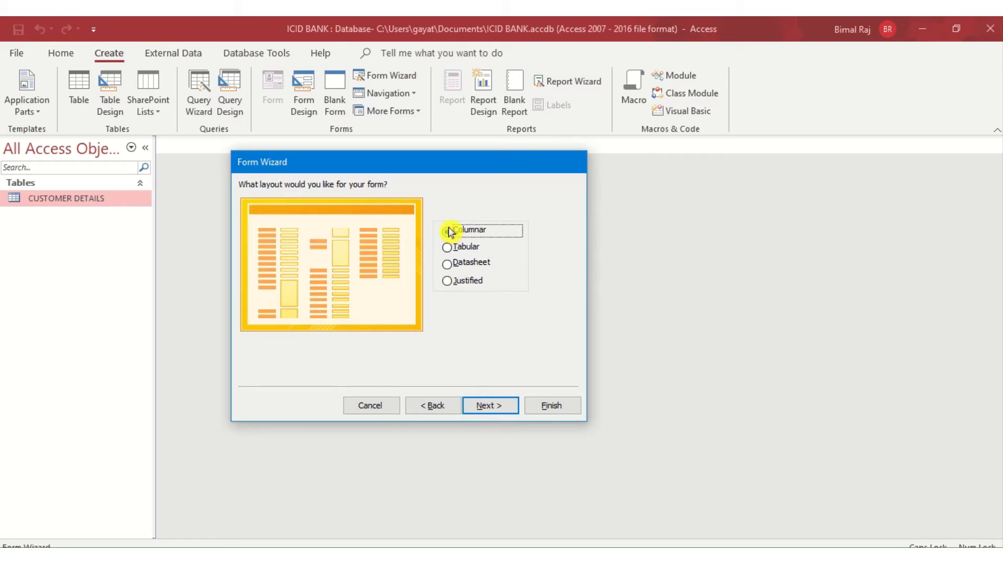
pyautogui.click(463, 248)
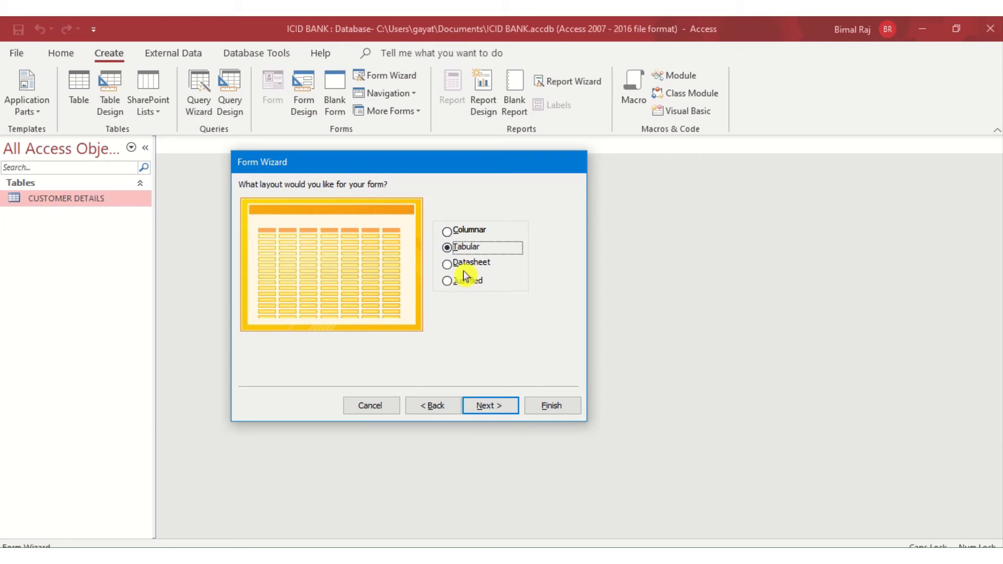
pyautogui.click(465, 265)
pyautogui.click(471, 281)
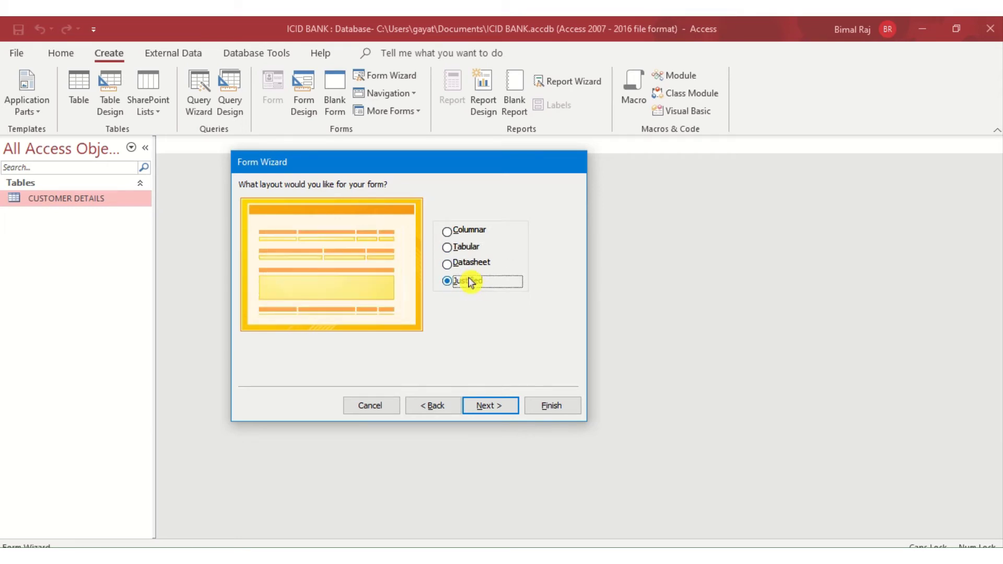
pyautogui.click(481, 233)
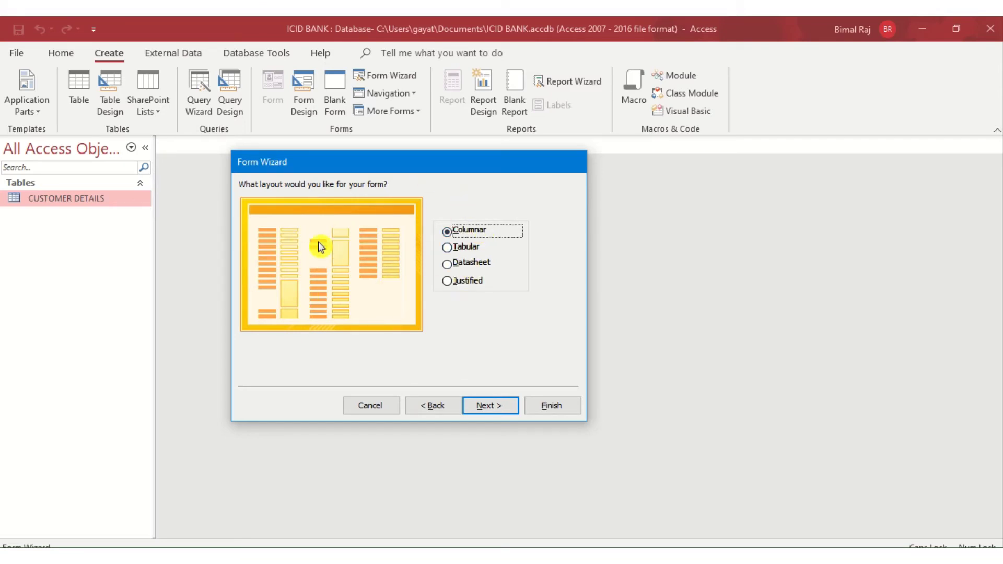
pyautogui.click(480, 249)
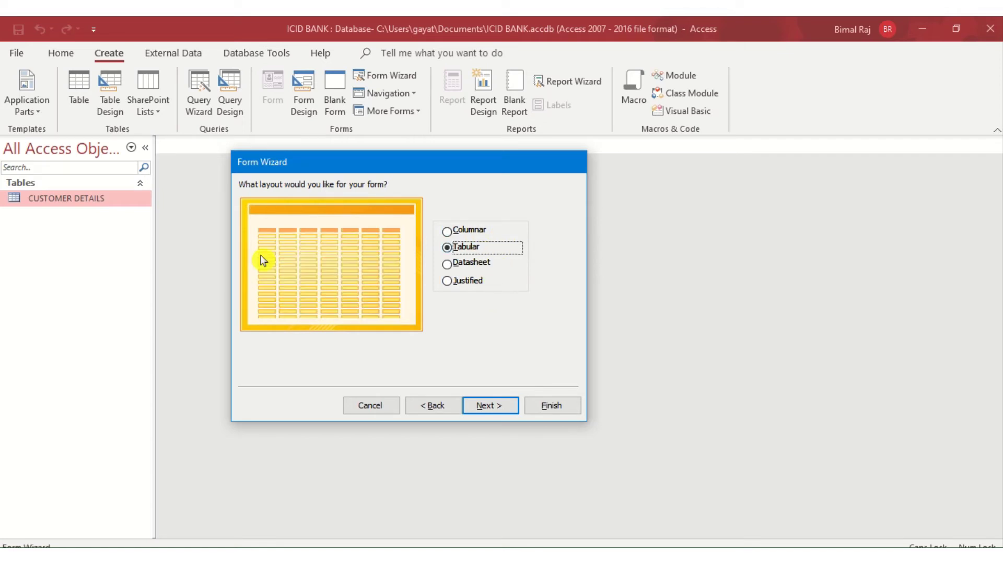
pyautogui.click(448, 265)
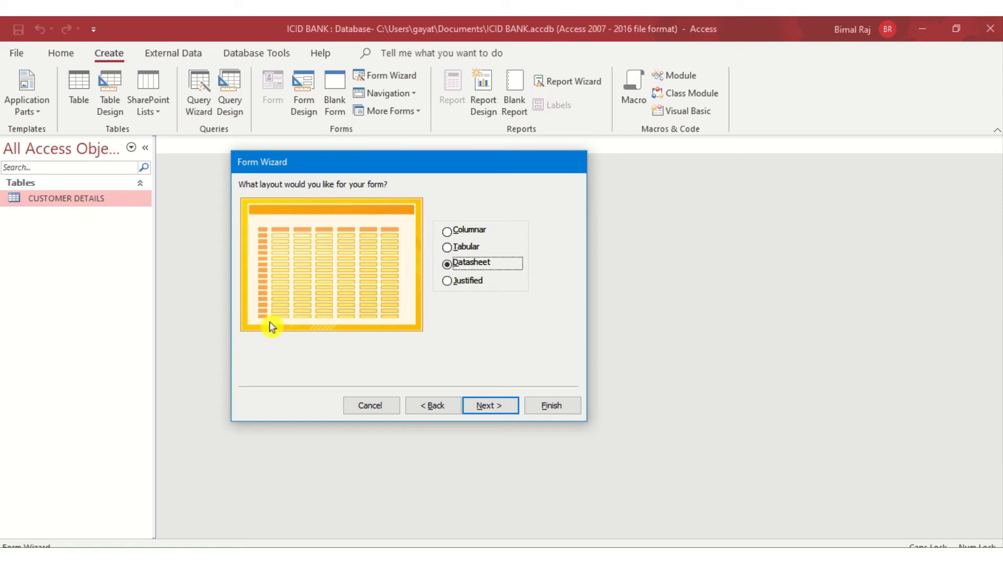
pyautogui.click(460, 283)
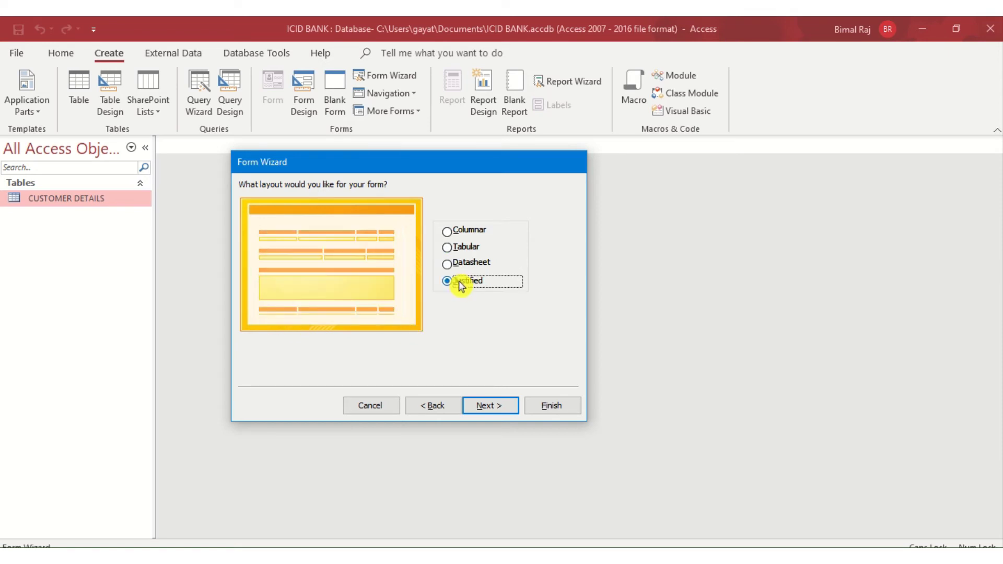
pyautogui.click(449, 233)
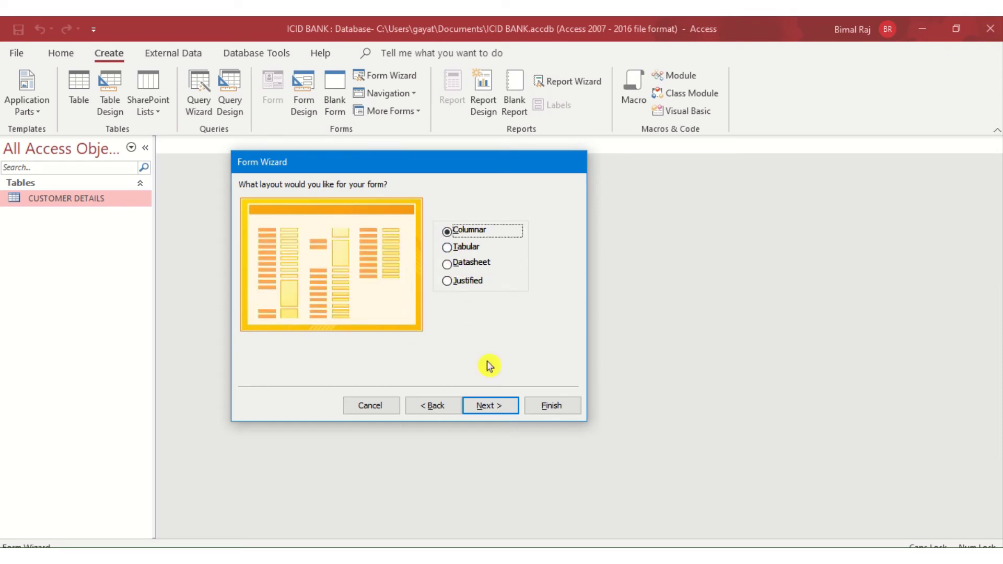
pyautogui.click(490, 406)
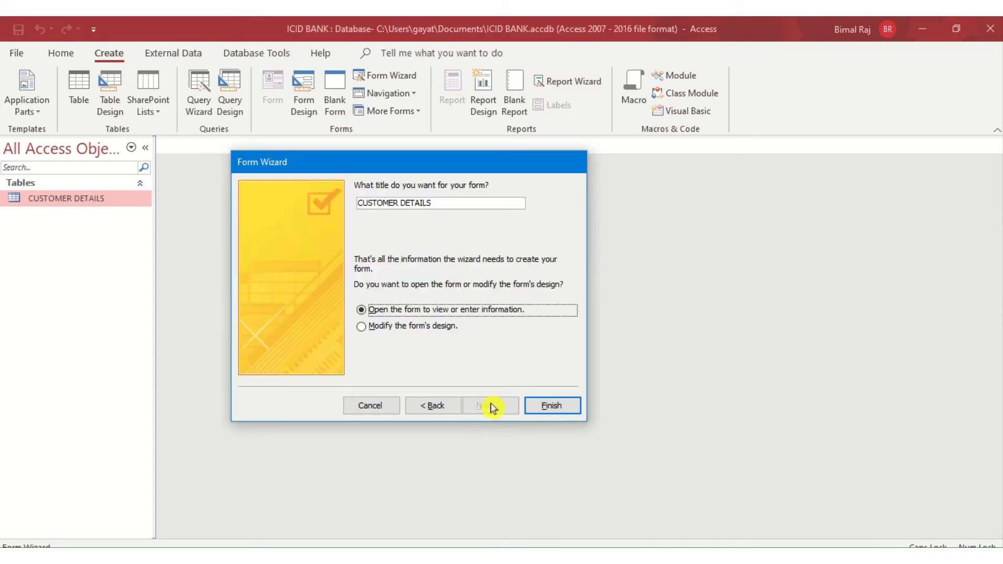
# Title the form CUSTOMER DETAILS DATA ENTRY FORM and finish the wizard
pyautogui.click(445, 203)
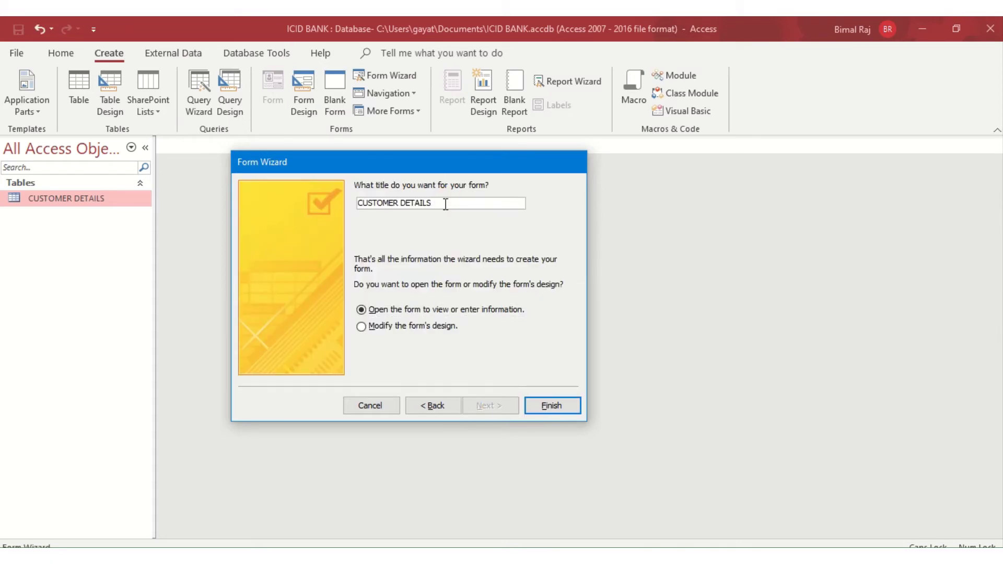
pyautogui.write('DATA ENTRY FORM')
pyautogui.click(553, 406)
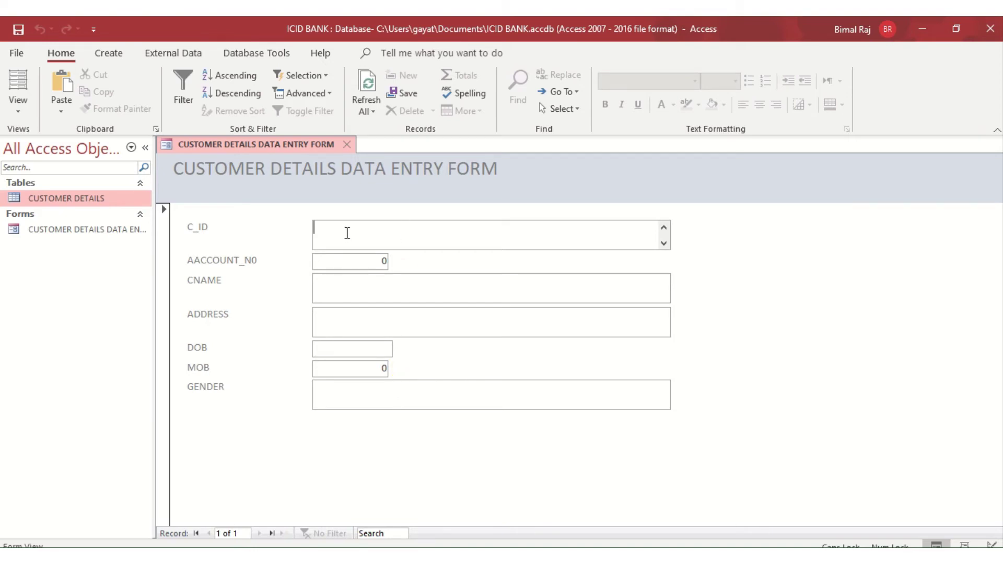
# Enter the customer ID, account number, customer's full name and address into the form
pyautogui.write('A001')
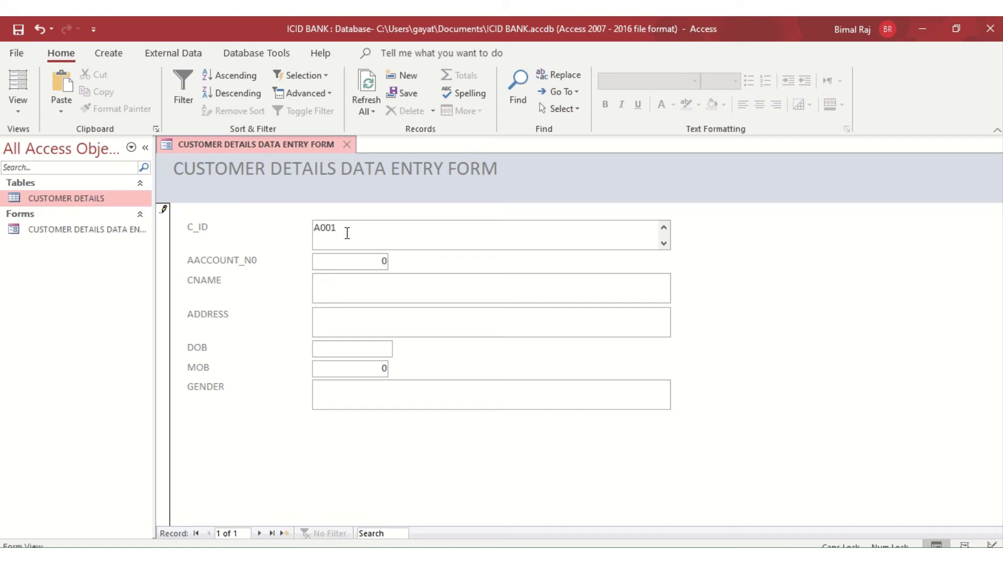
pyautogui.click(323, 257)
pyautogui.write('34567')
pyautogui.press('BackSpace')
pyautogui.press('BackSpace')
pyautogui.press('BackSpace')
pyautogui.press('BackSpace')
pyautogui.press('BackSpace')
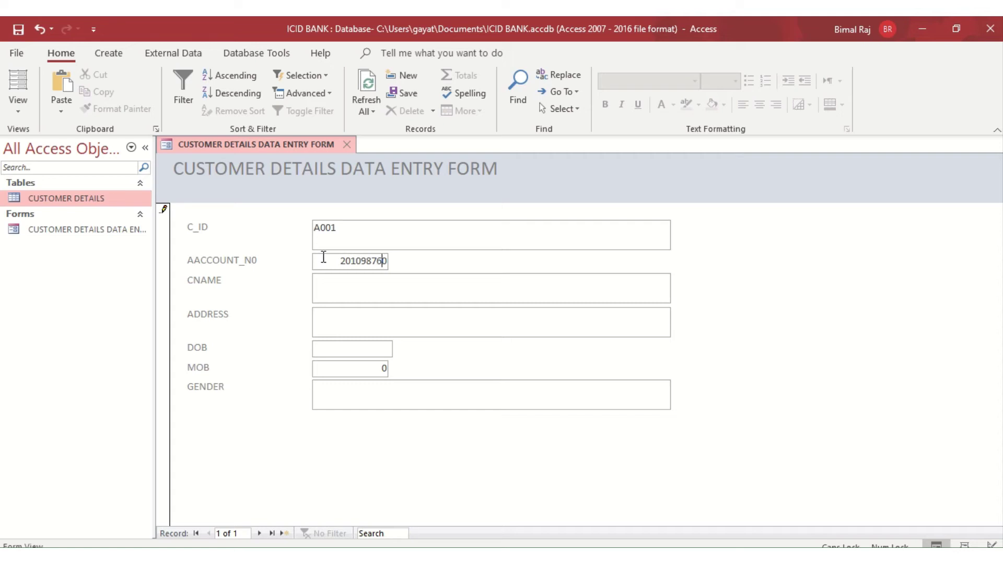
pyautogui.click(325, 291)
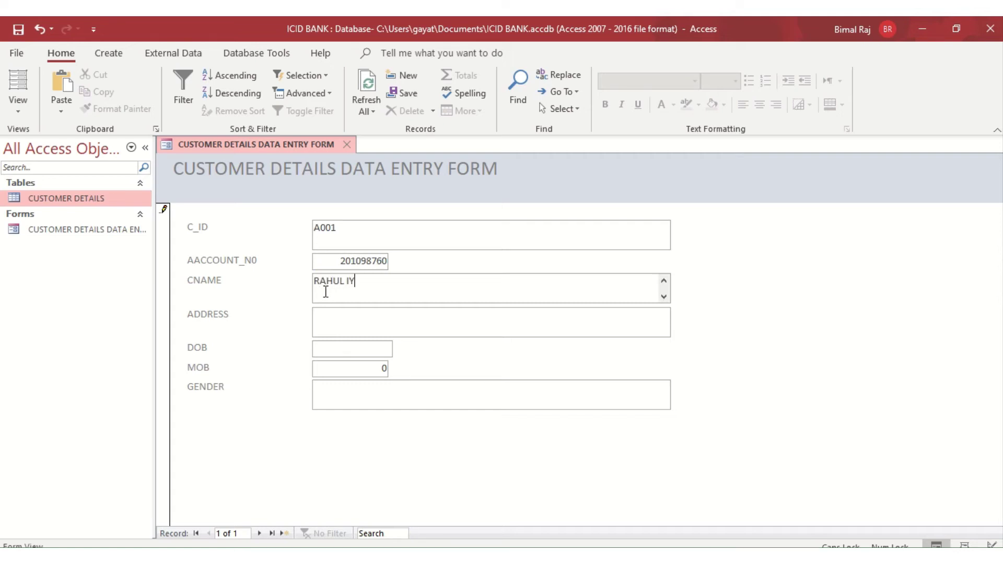
pyautogui.click(333, 317)
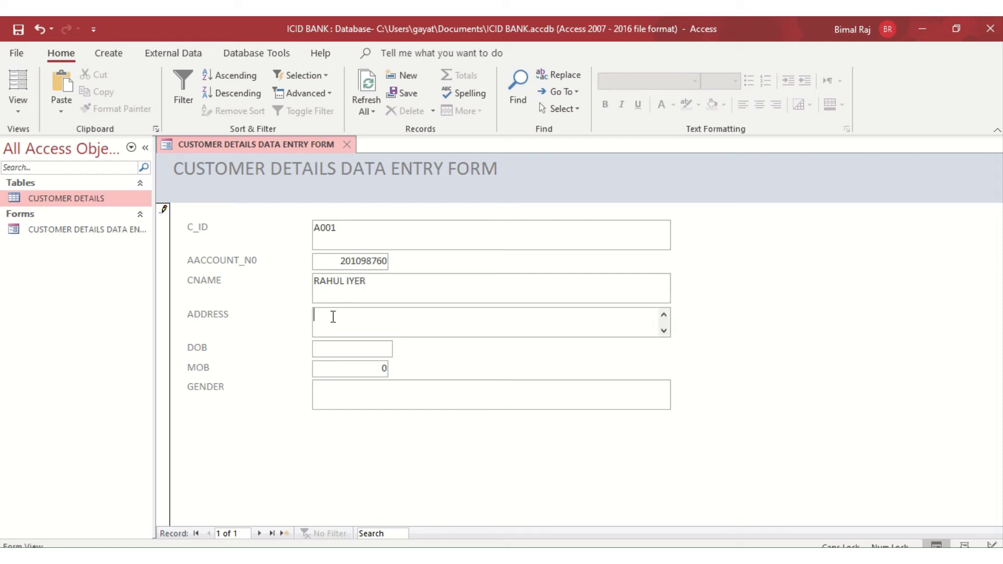
pyautogui.write('THANE')
# Enter the birth date and mobile number, correcting the invalid mobile value, and set gender to MALE
pyautogui.click(339, 352)
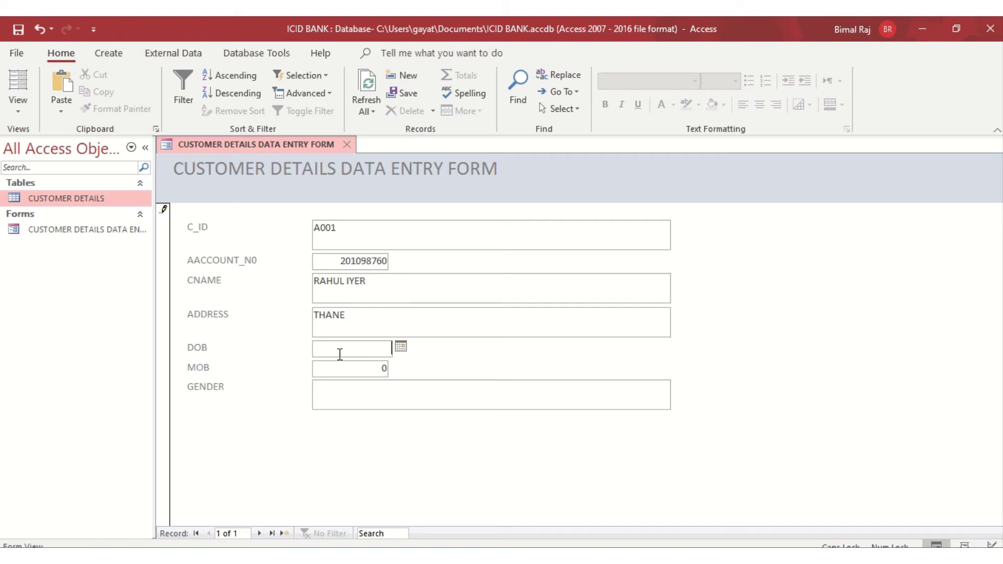
pyautogui.write('09/11/67')
pyautogui.click(360, 372)
pyautogui.write('907656734')
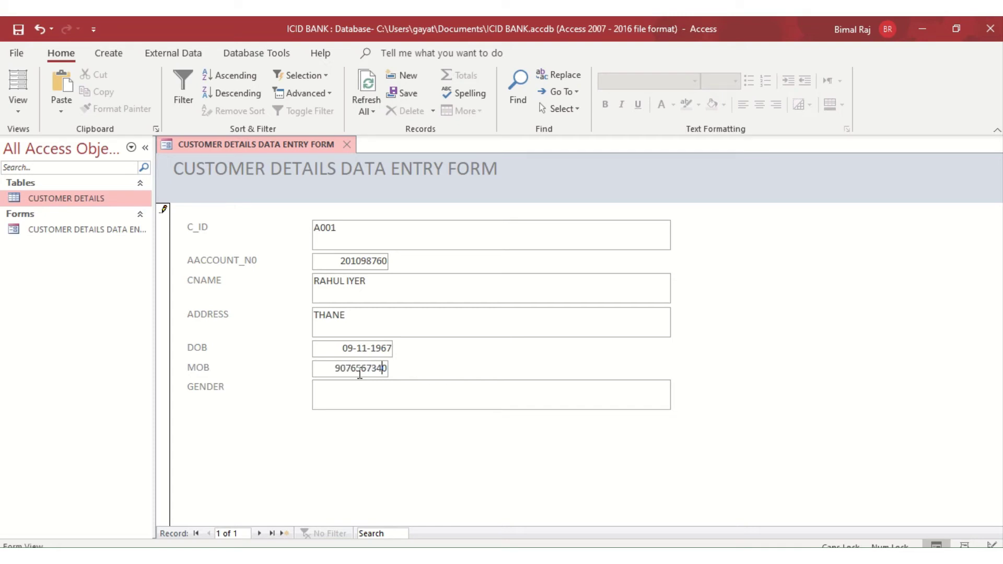
pyautogui.click(346, 404)
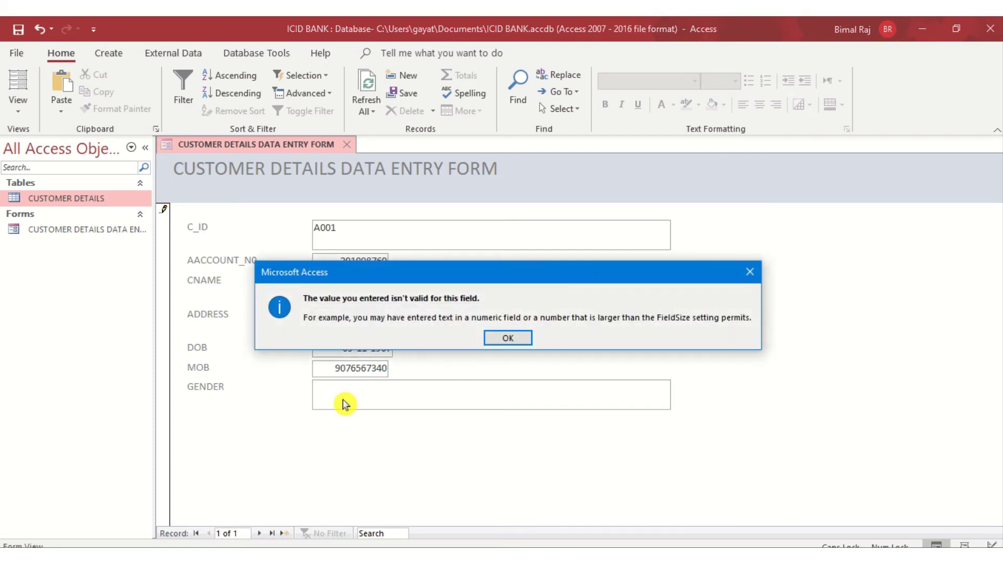
pyautogui.click(505, 339)
pyautogui.press('Delete')
pyautogui.click(381, 394)
pyautogui.write('MALE')
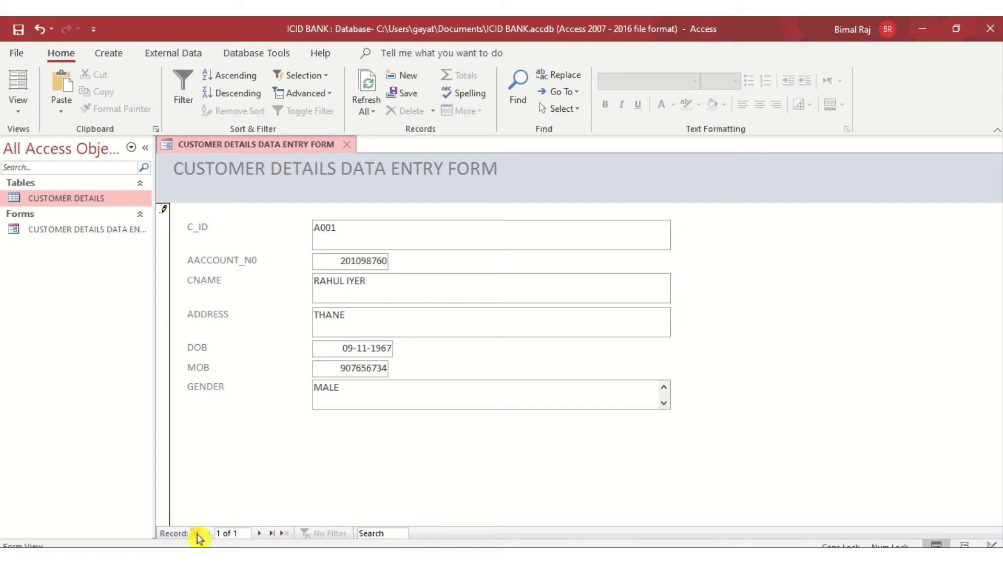
# Start a new record with the second customer's ID, corrected account number and name
pyautogui.click(285, 537)
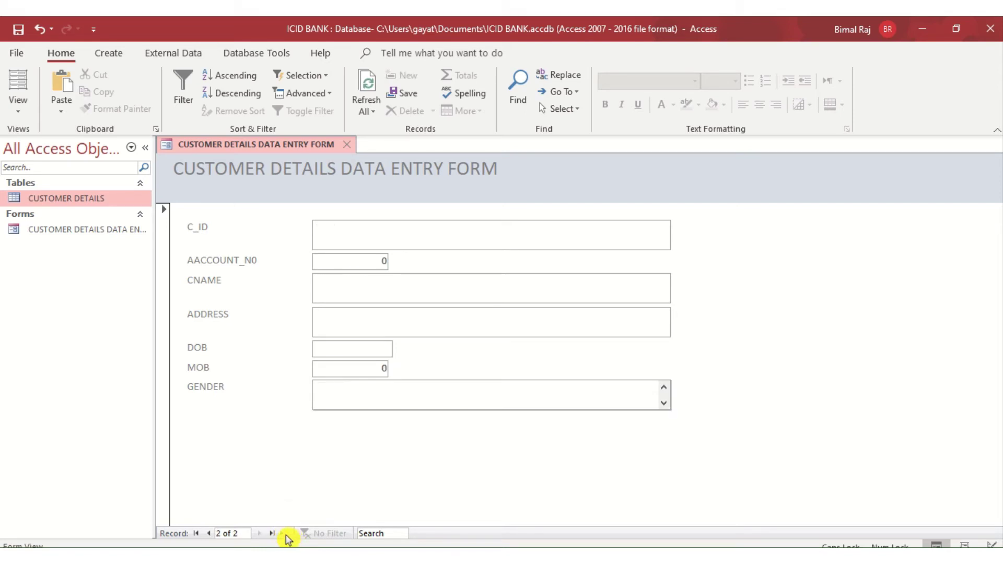
pyautogui.click(336, 236)
pyautogui.write('A002')
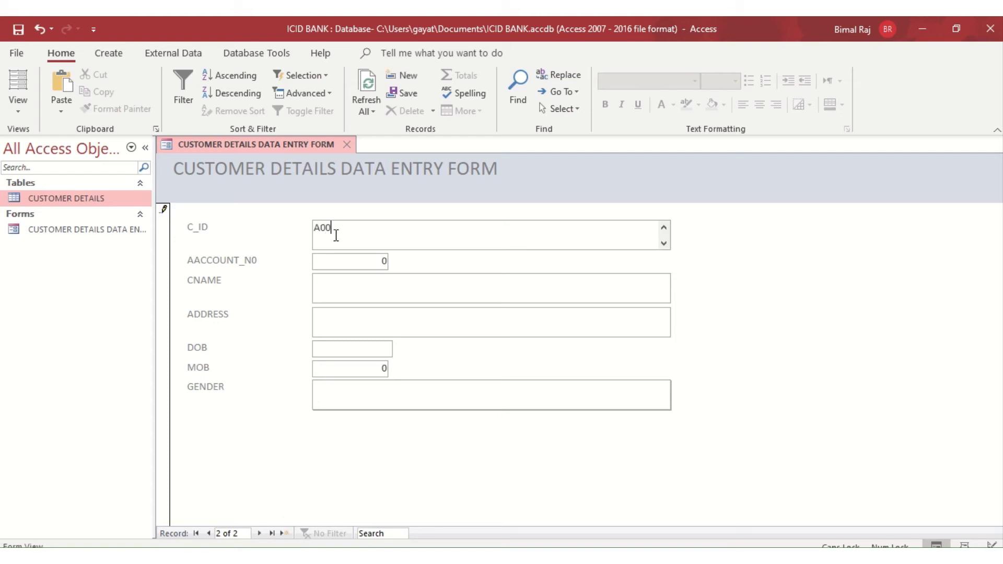
pyautogui.click(331, 258)
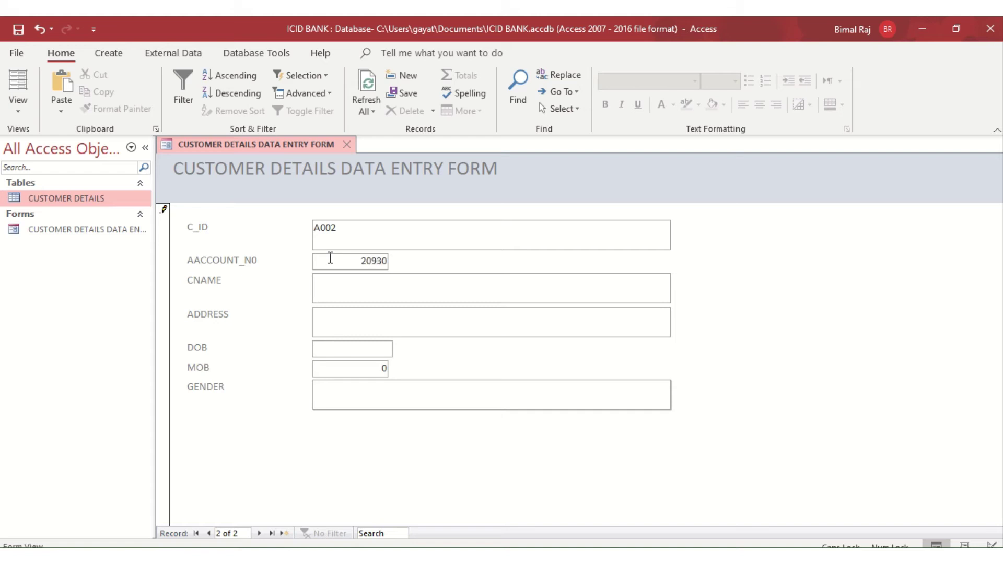
pyautogui.click(336, 289)
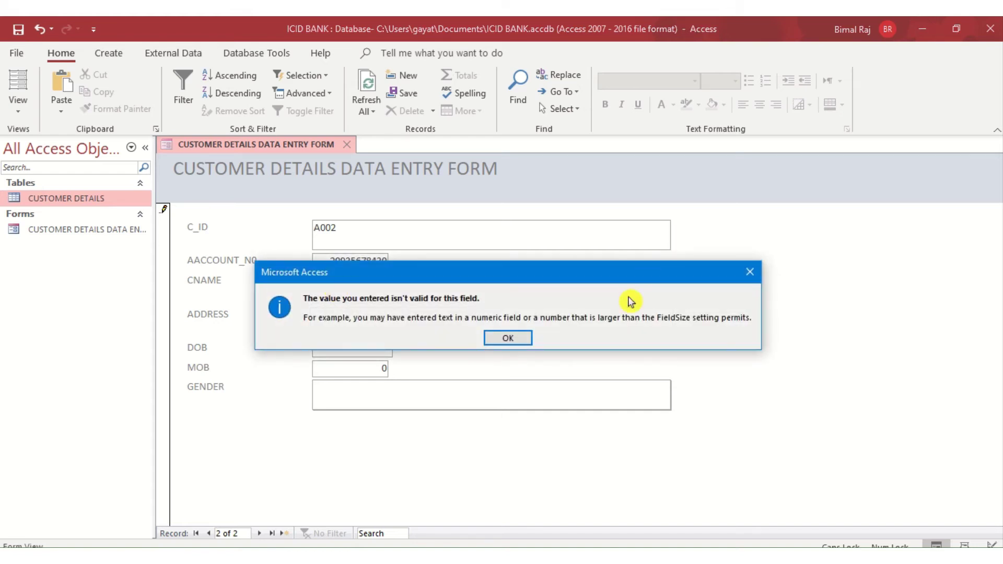
pyautogui.click(523, 339)
pyautogui.press('Delete')
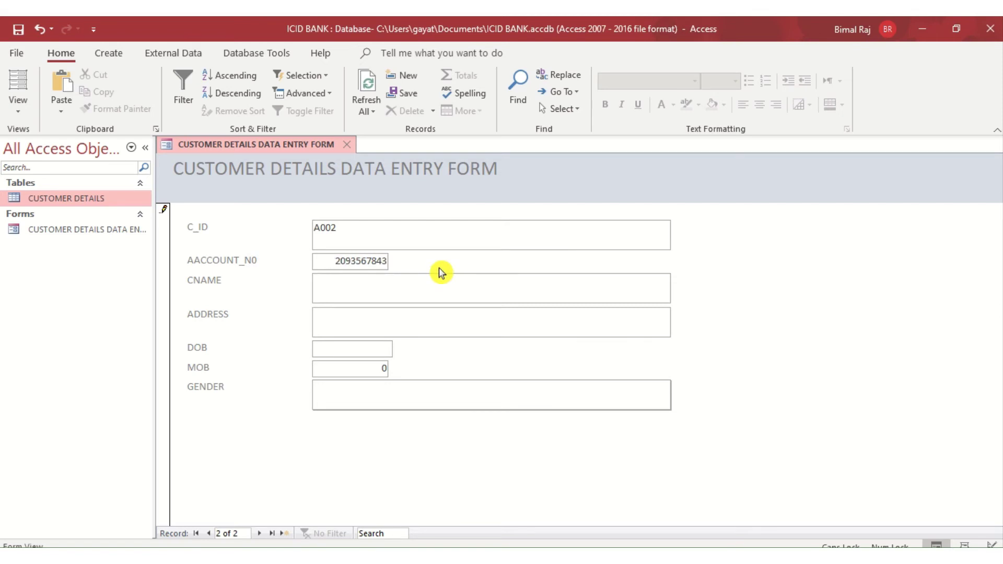
pyautogui.click(396, 284)
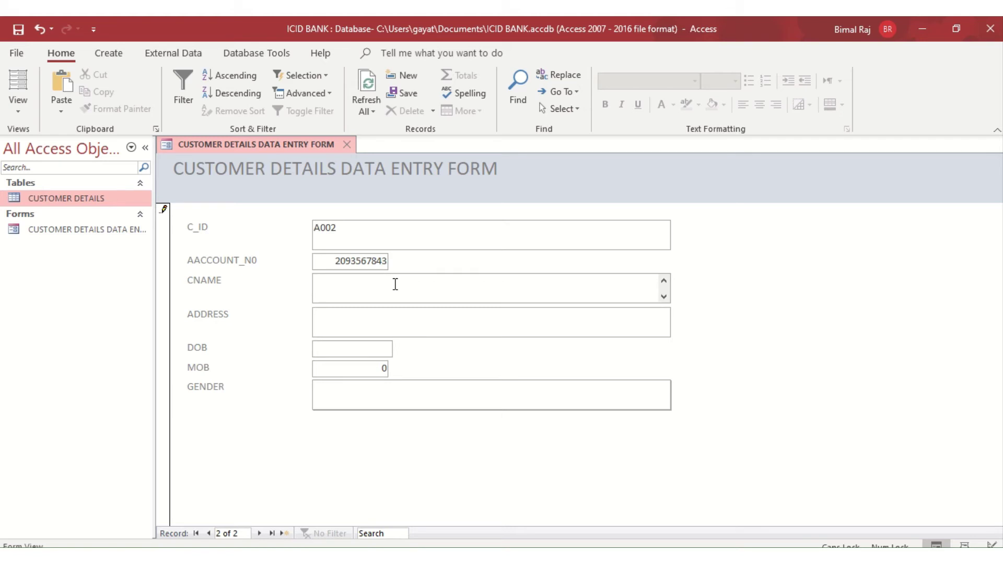
# Enter the customer's address, date of birth with corrected year, and mobile number
pyautogui.click(378, 316)
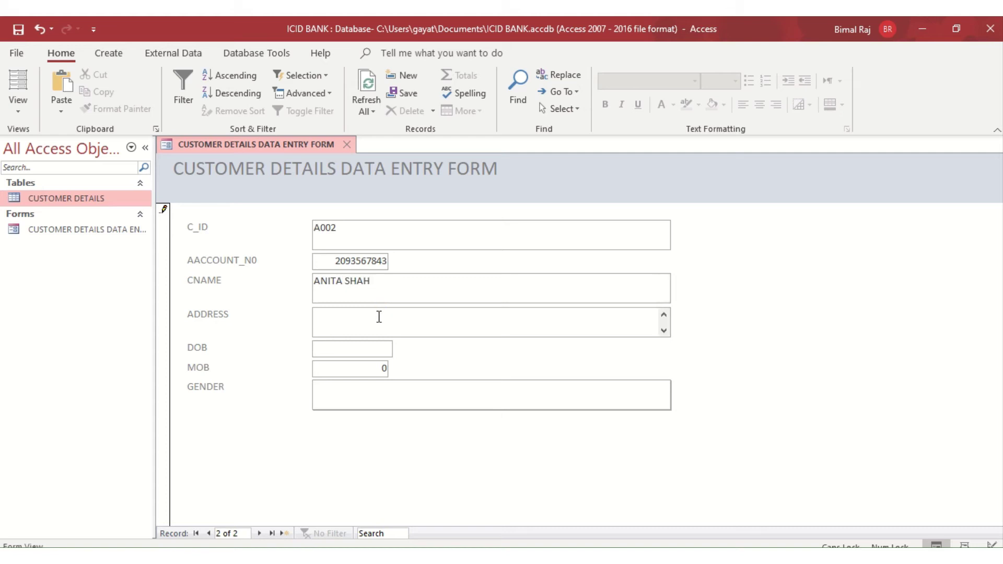
pyautogui.write('MUMBAI')
pyautogui.click(364, 348)
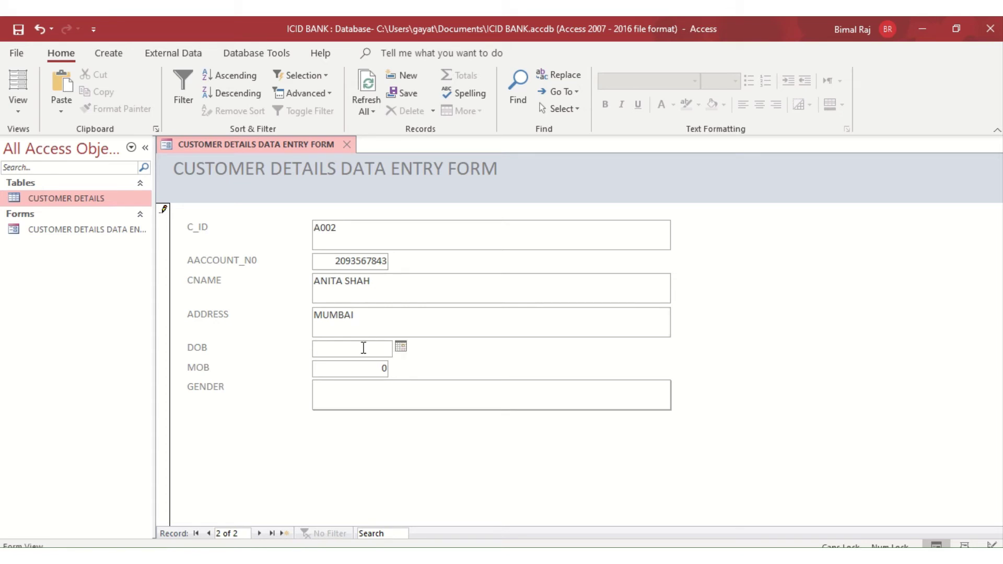
pyautogui.write('11/5/18')
pyautogui.press('BackSpace')
pyautogui.write('974')
pyautogui.click(360, 369)
pyautogui.write('9087')
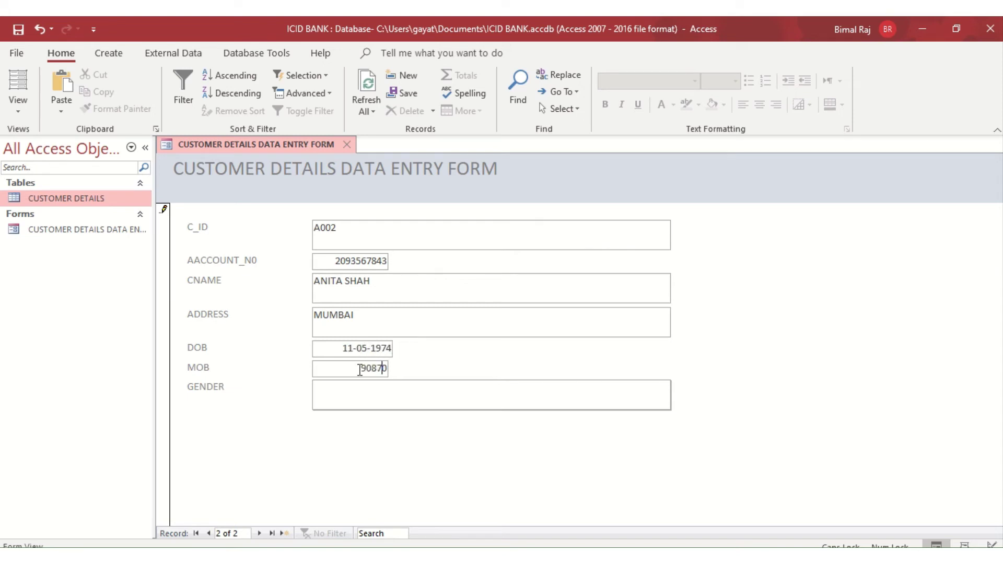
pyautogui.write('34567')
# Fix the invalid mobile number, set gender to FEMALE, and return to record 1
pyautogui.click(354, 393)
pyautogui.click(501, 342)
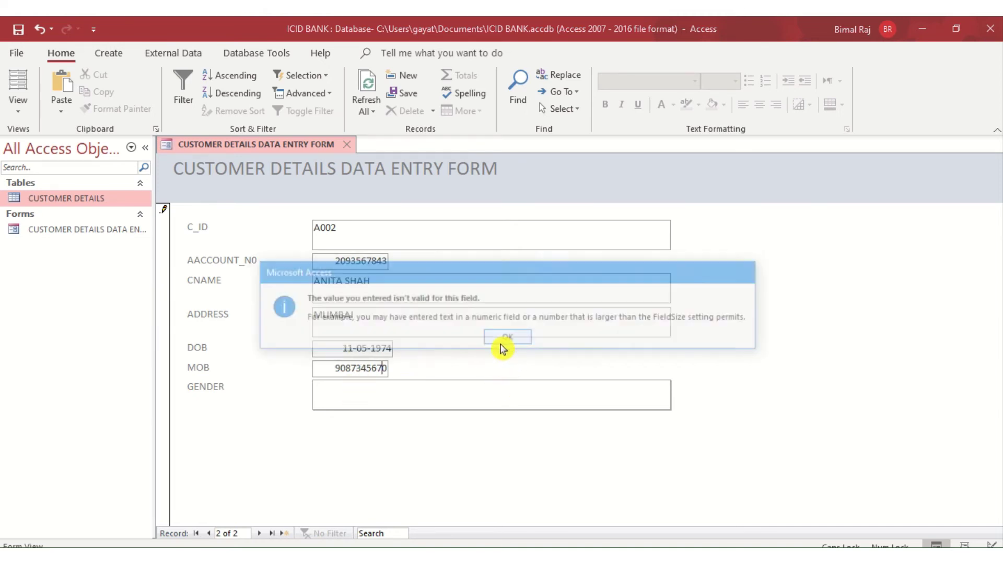
pyautogui.press('Delete')
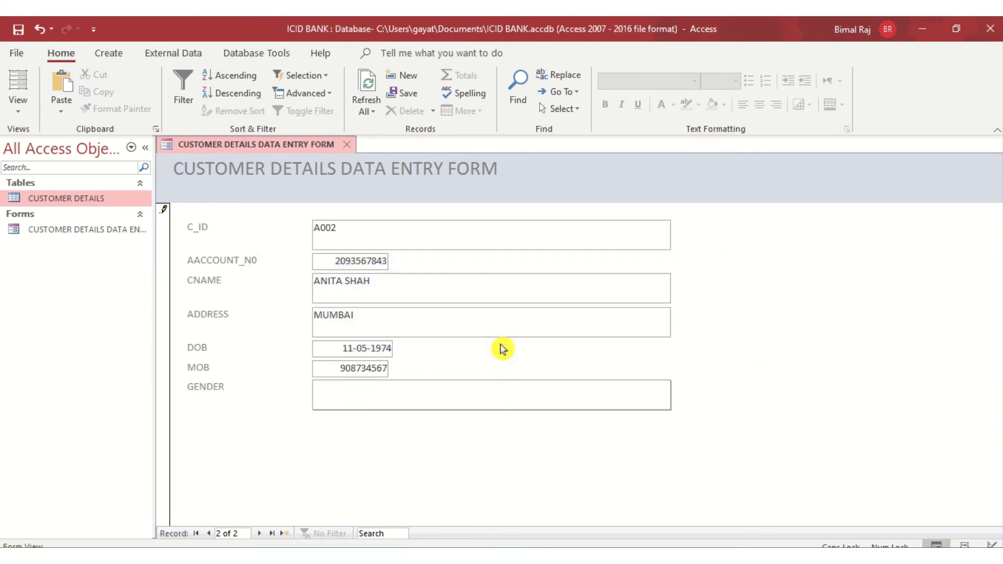
pyautogui.click(435, 387)
pyautogui.write('FE')
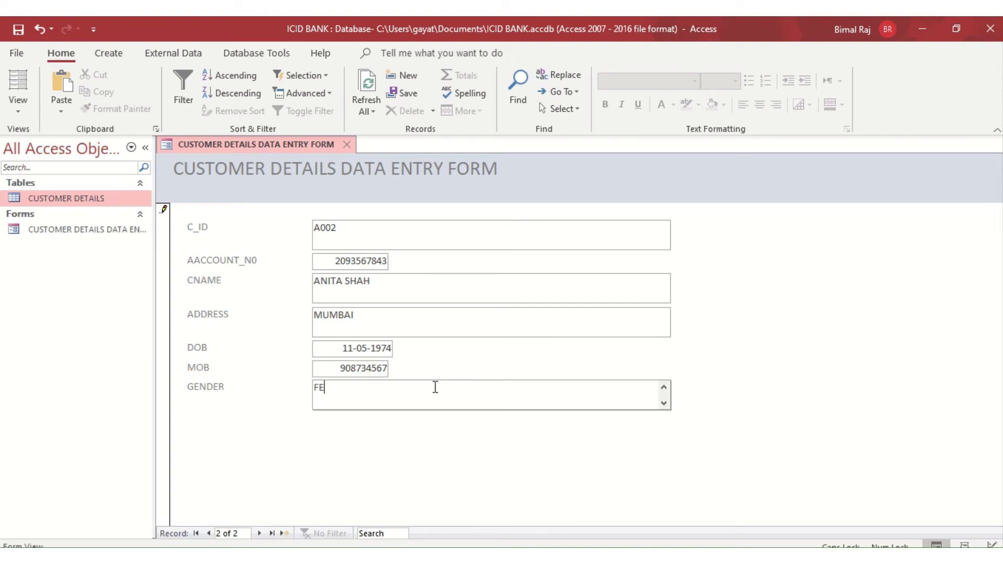
pyautogui.write('MALE')
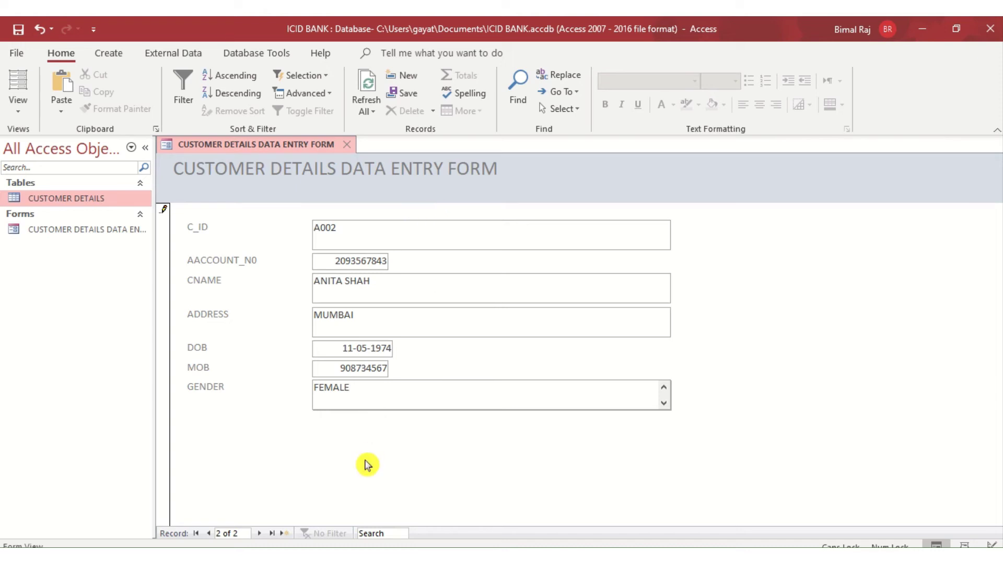
pyautogui.click(197, 533)
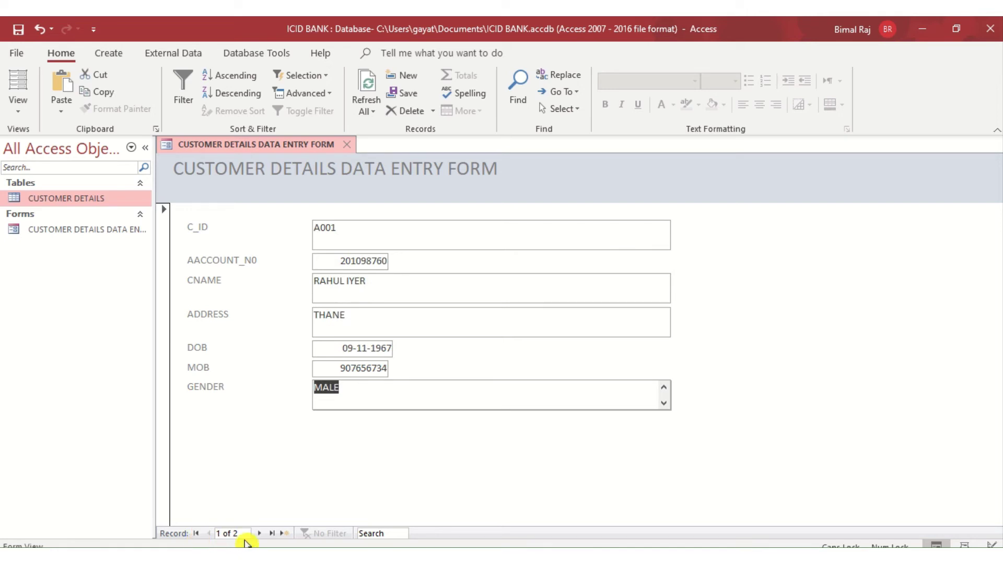
# Browse to the last and a new blank record, back to the first, then close the form
pyautogui.click(272, 534)
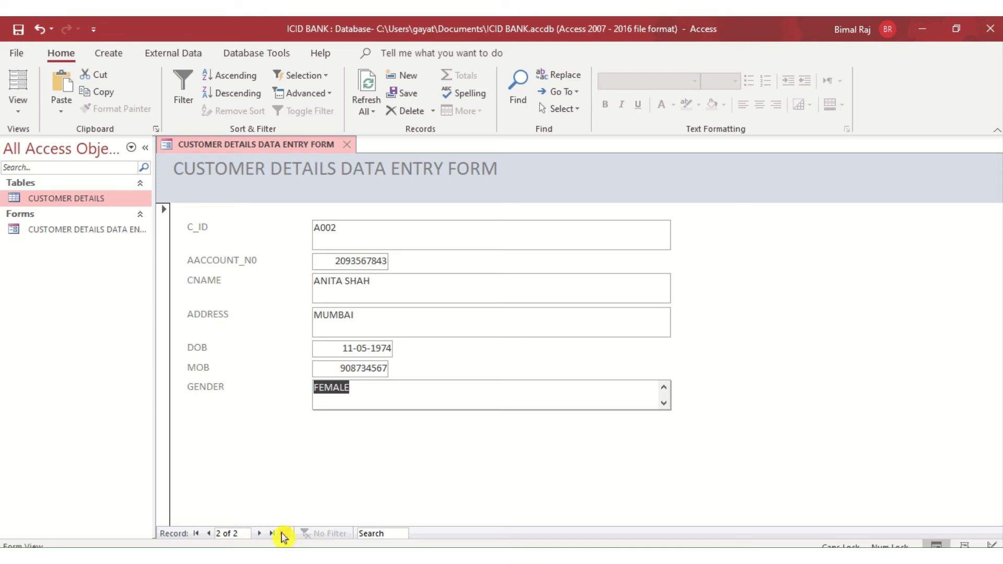
pyautogui.click(284, 534)
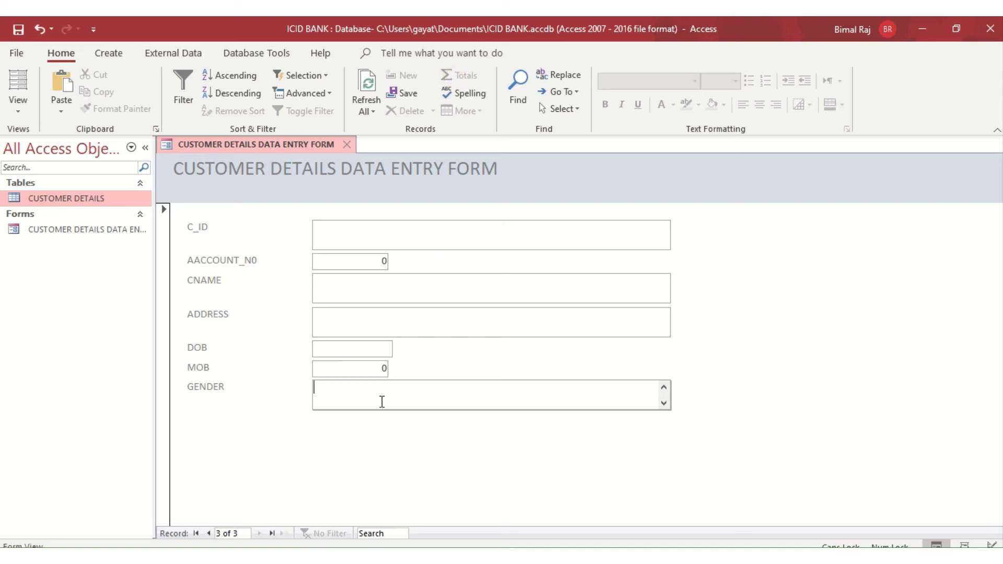
pyautogui.click(196, 533)
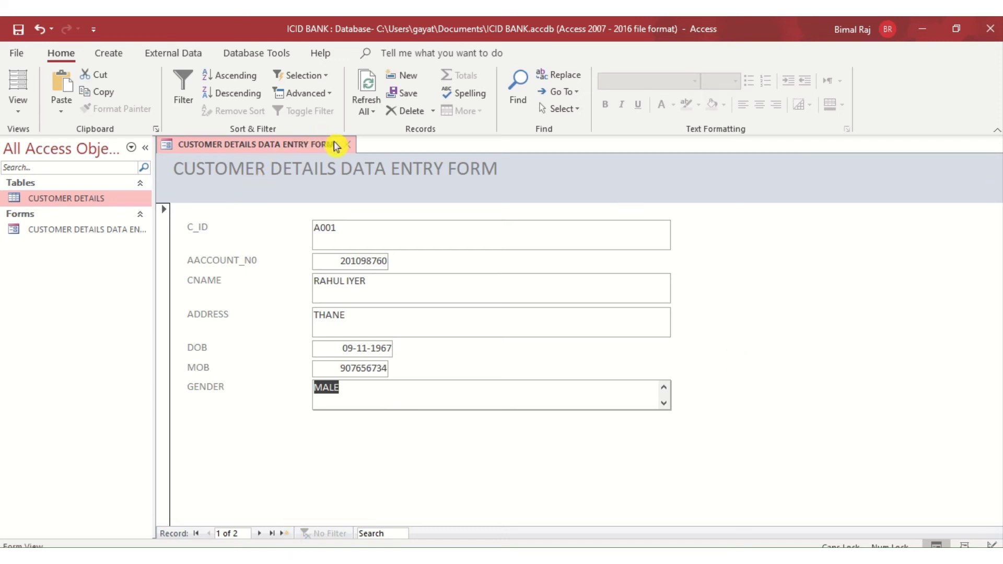
pyautogui.click(349, 148)
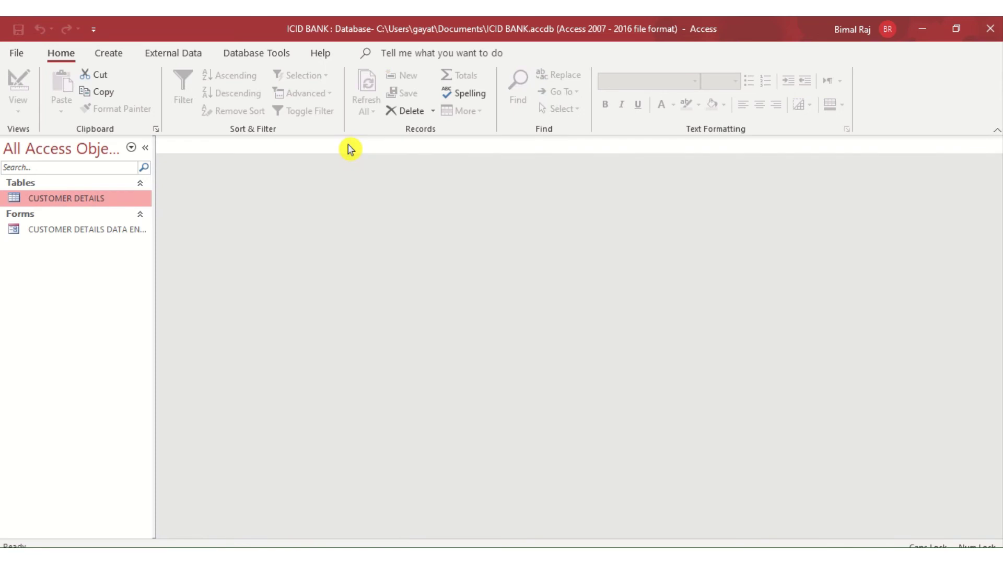
# Open the CUSTOMER DETAILS table to check both customer records, then close it
pyautogui.doubleClick(74, 198)
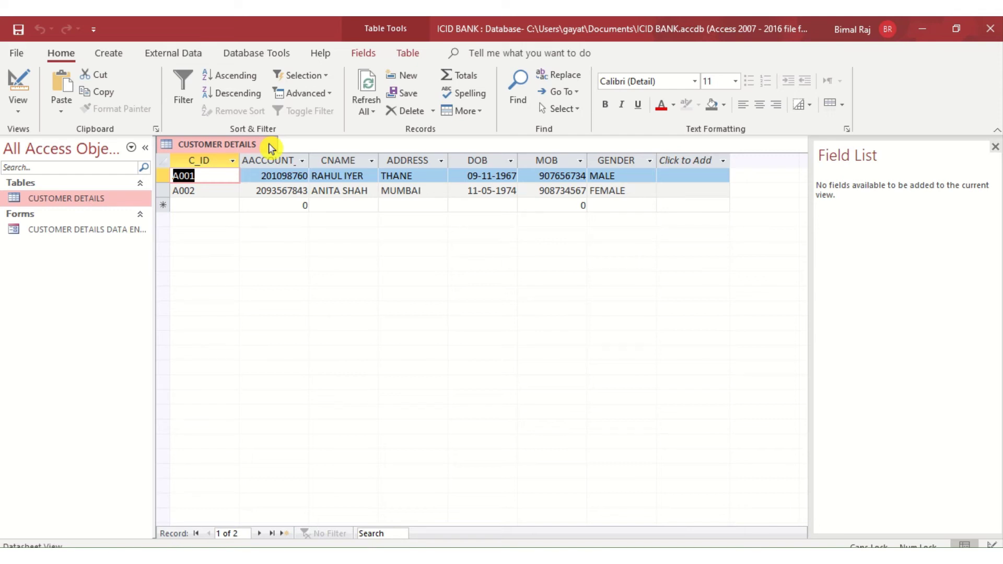
pyautogui.click(271, 146)
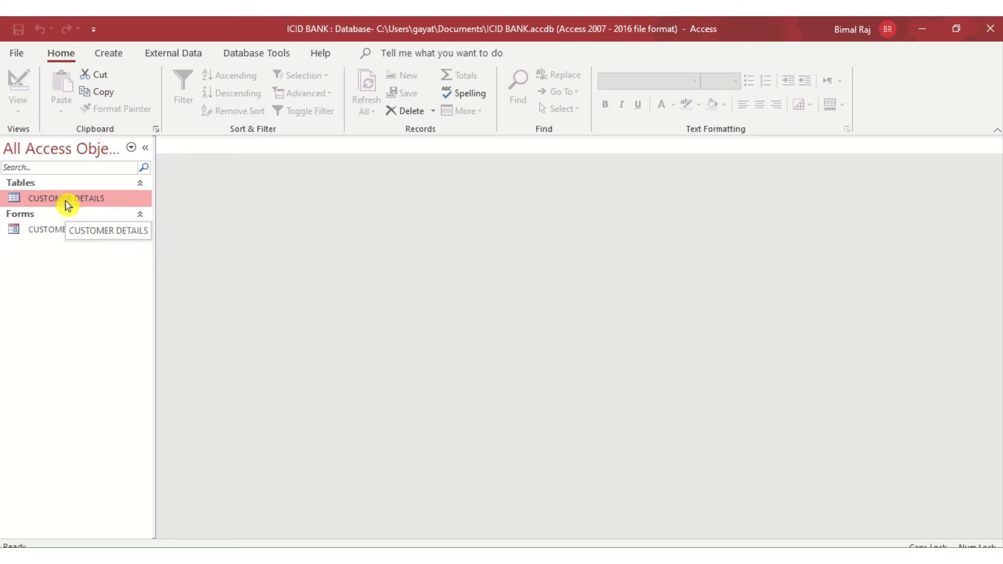
# Reopen the data entry form and start a new record with the third customer's ID and account number
pyautogui.click(67, 235)
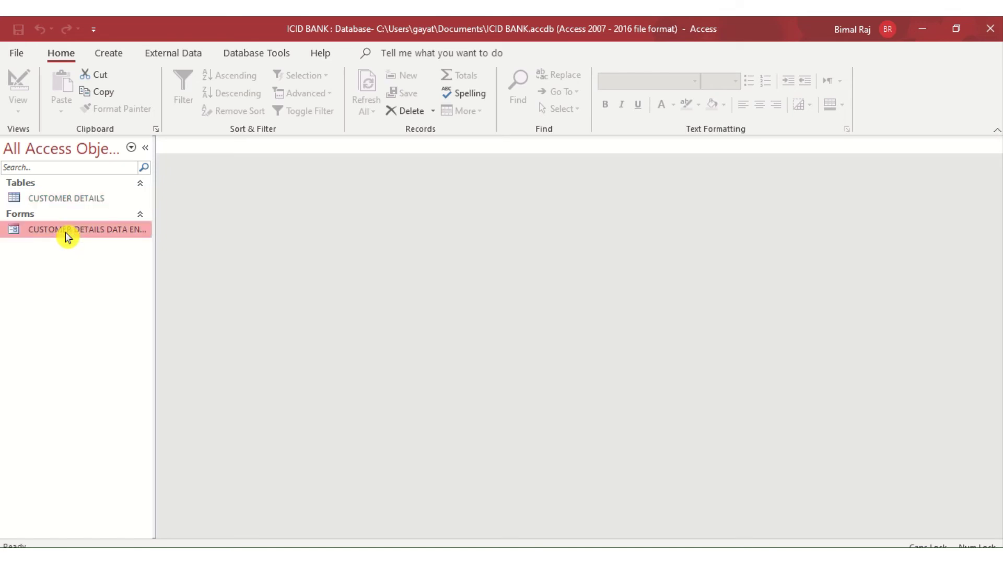
pyautogui.doubleClick(66, 233)
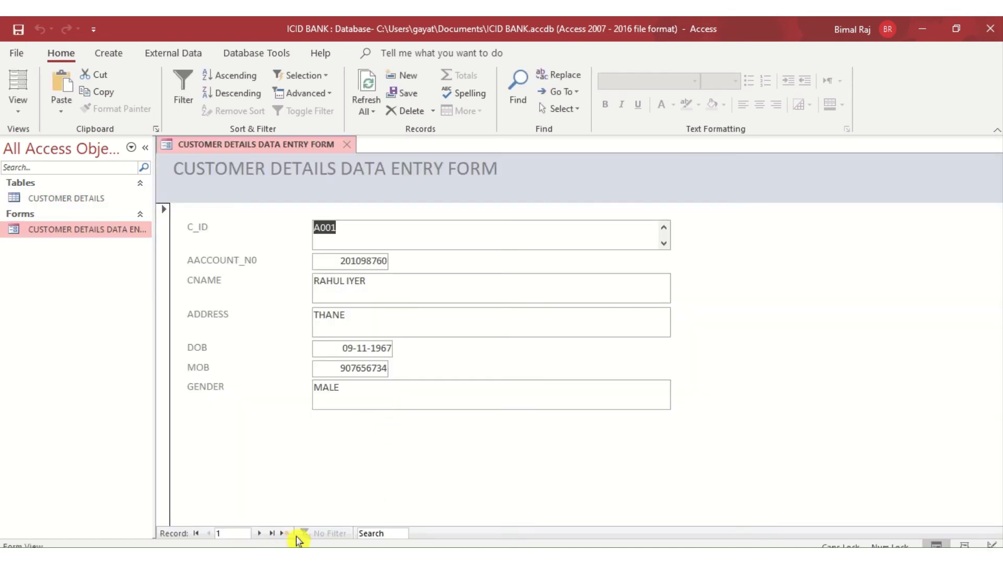
pyautogui.click(282, 533)
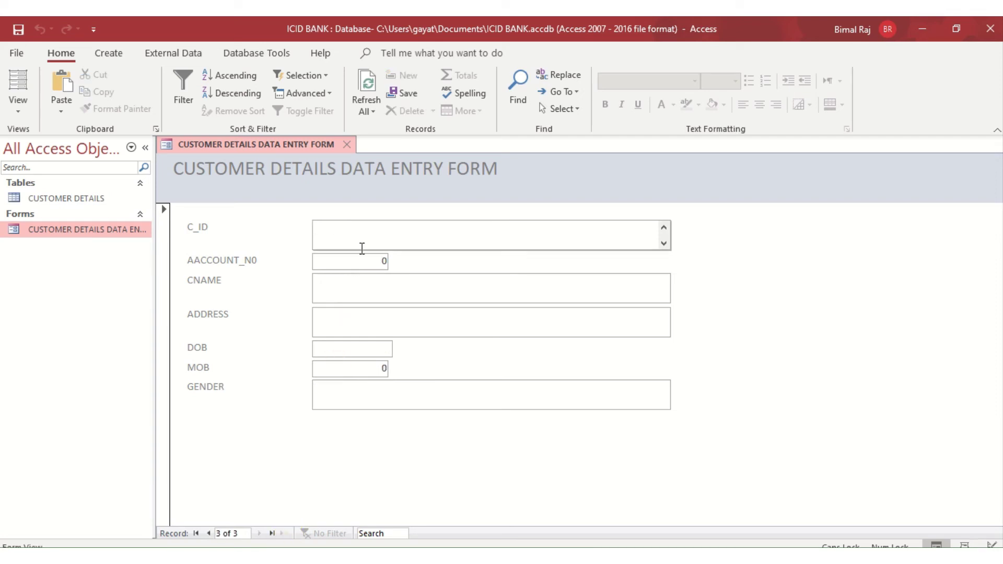
pyautogui.write('A003')
pyautogui.click(358, 262)
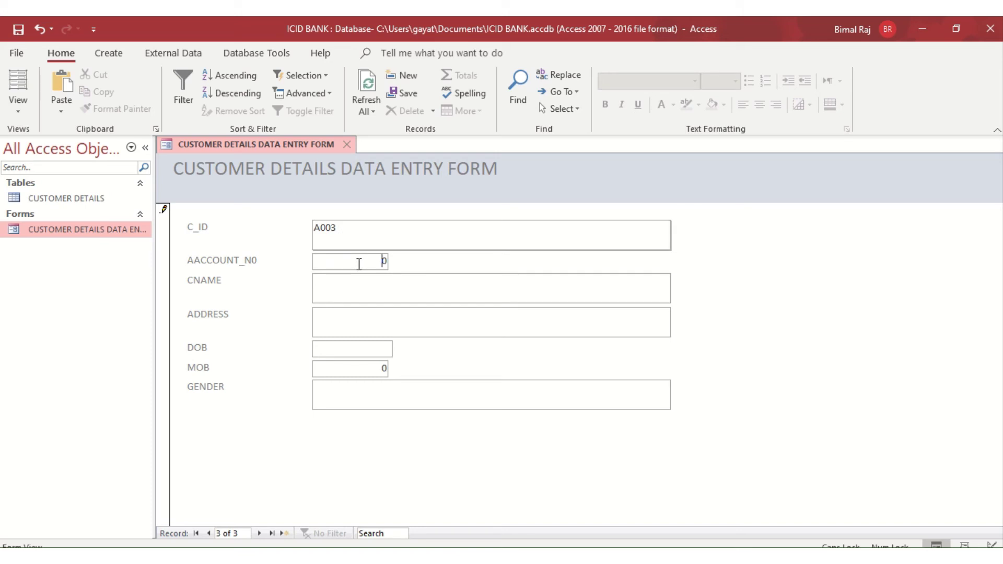
pyautogui.write('34532')
pyautogui.click(371, 289)
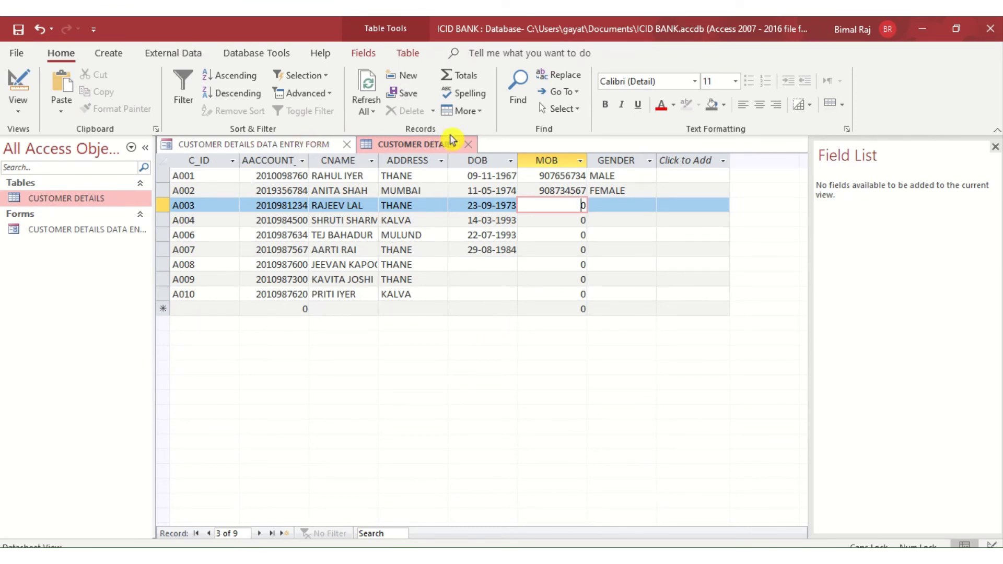
# Close the table and the form, discarding the rejected duplicate record
pyautogui.click(468, 146)
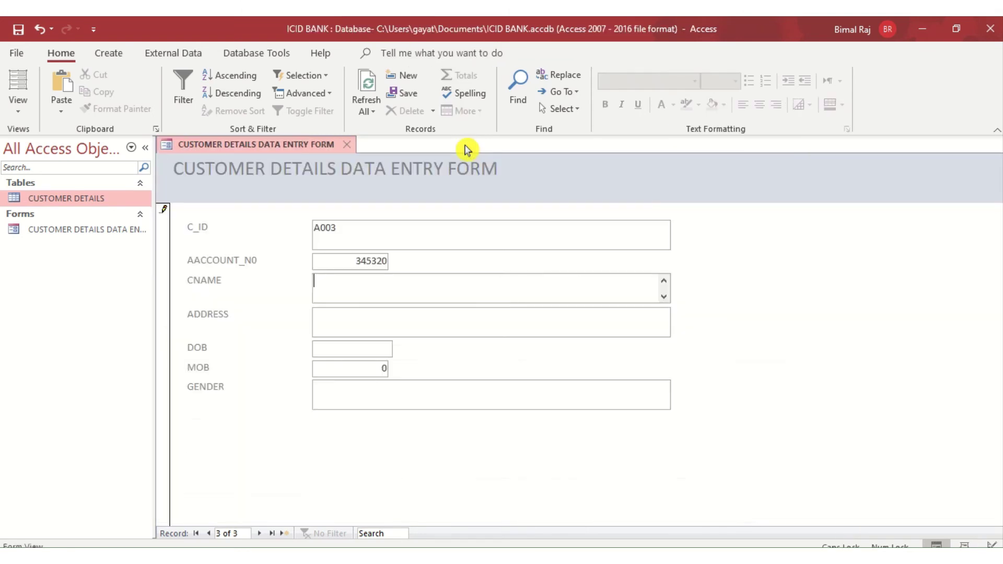
pyautogui.click(347, 145)
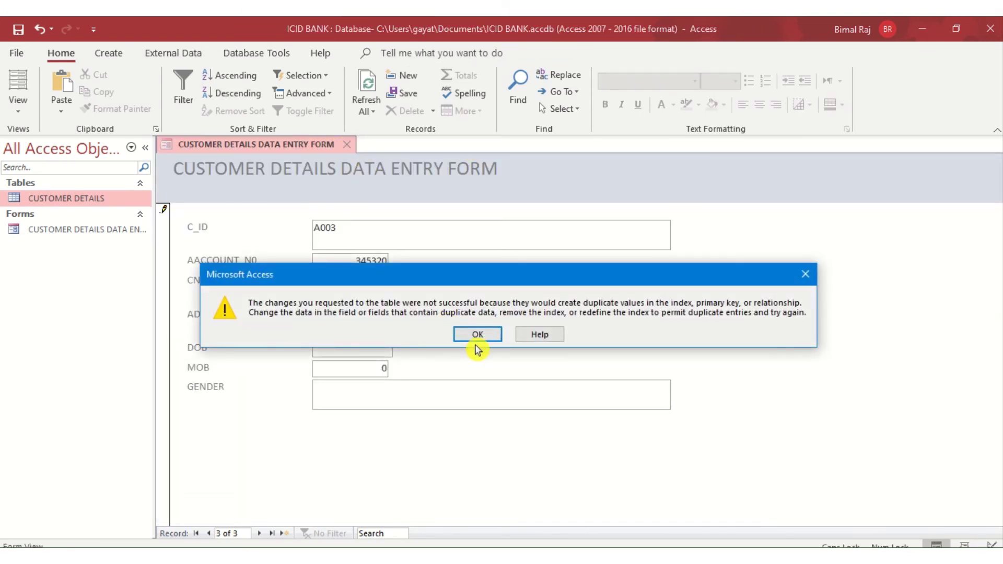
pyautogui.click(477, 346)
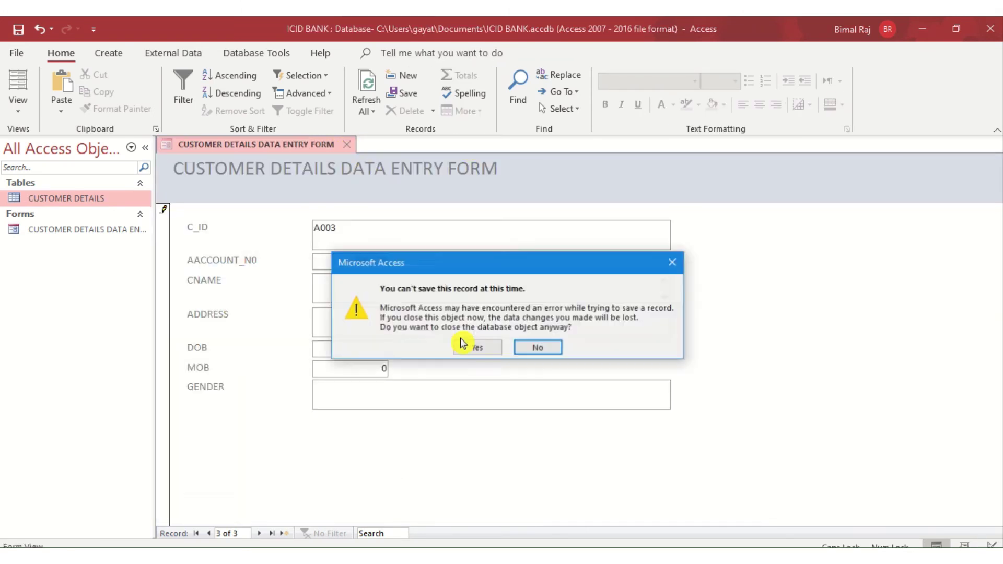
pyautogui.click(486, 349)
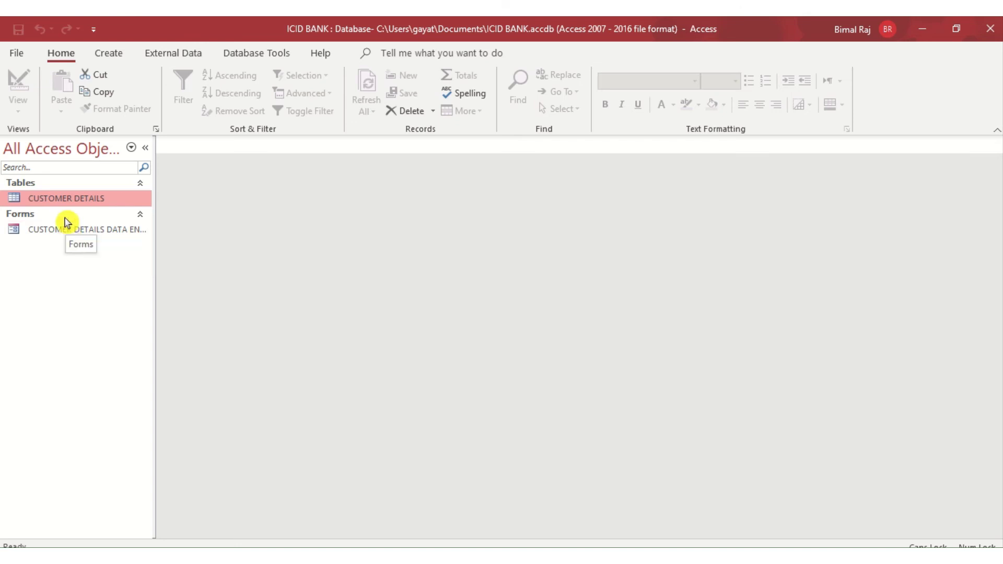
# Reopen the data entry form and browse the nine records, ending on the second one
pyautogui.click(67, 232)
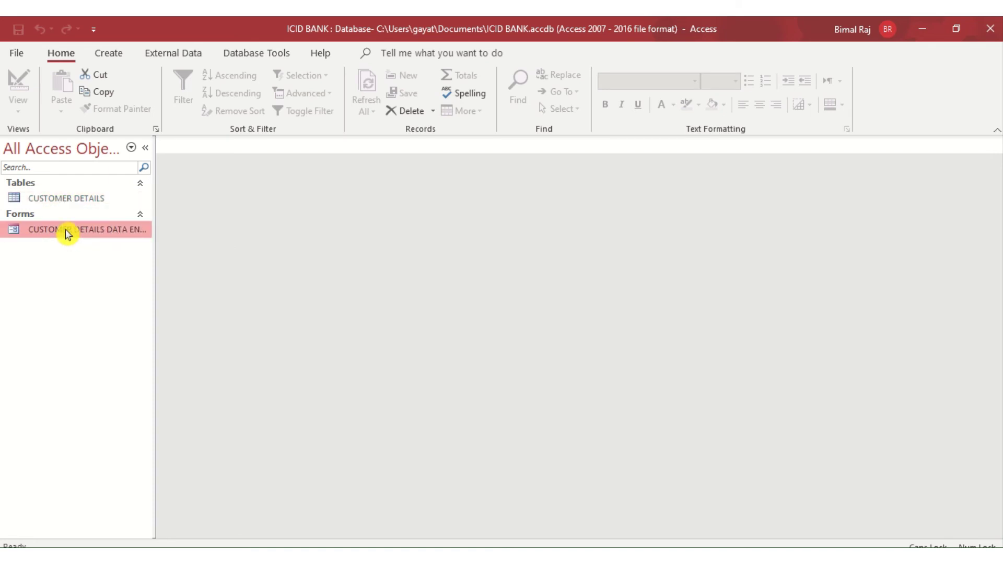
pyautogui.doubleClick(67, 232)
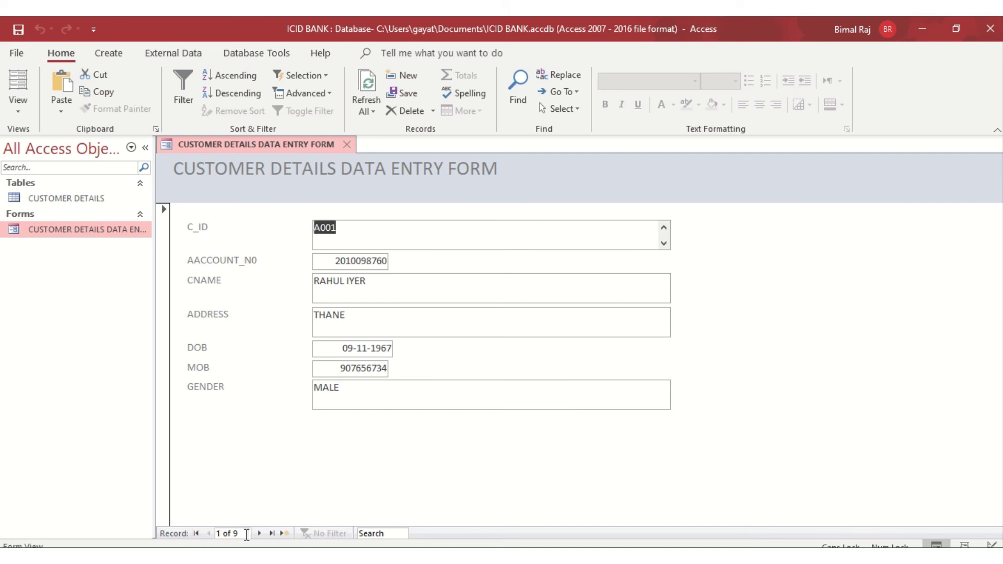
pyautogui.click(272, 534)
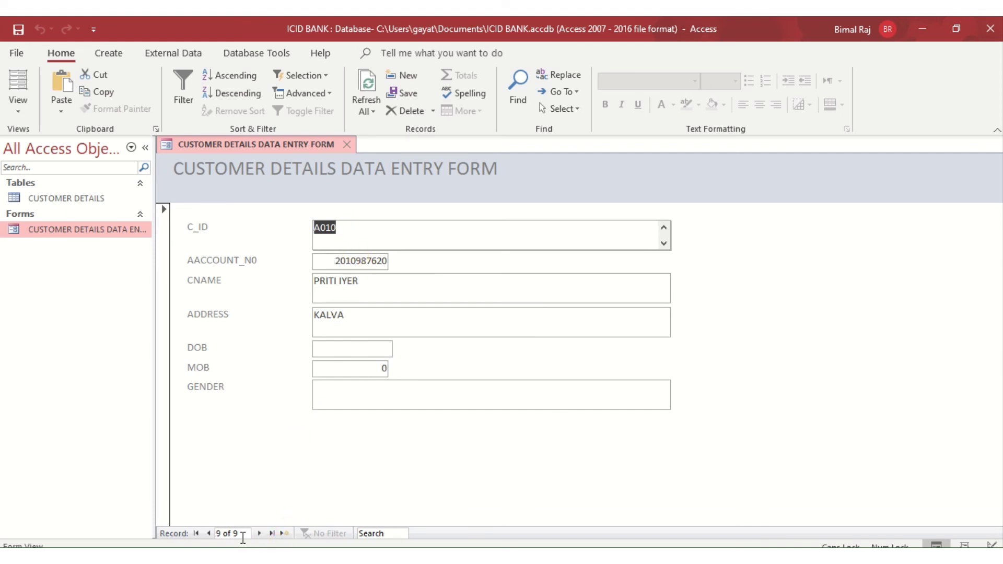
pyautogui.click(208, 534)
pyautogui.click(209, 534)
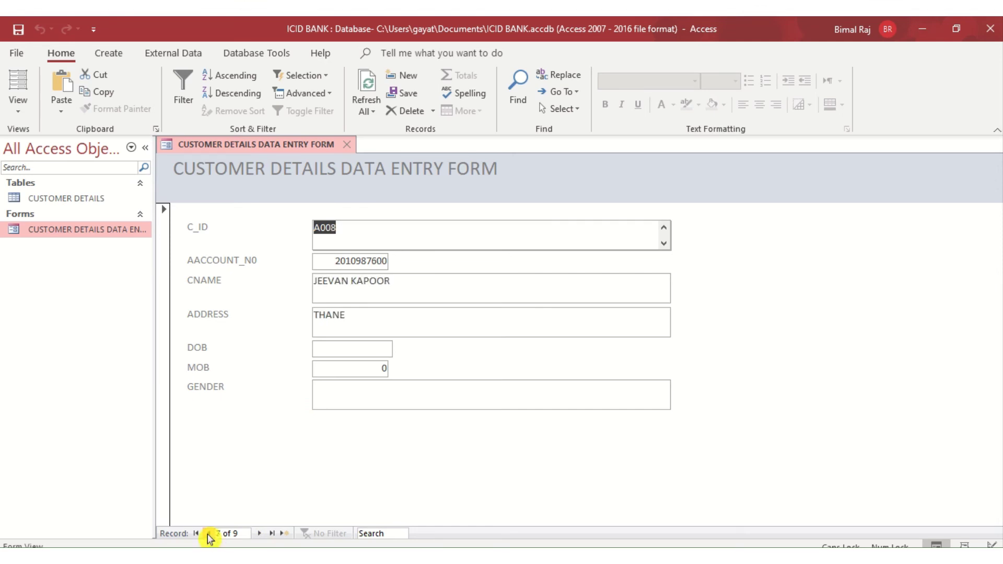
pyautogui.click(208, 533)
pyautogui.click(208, 533)
pyautogui.click(208, 533)
pyautogui.click(260, 534)
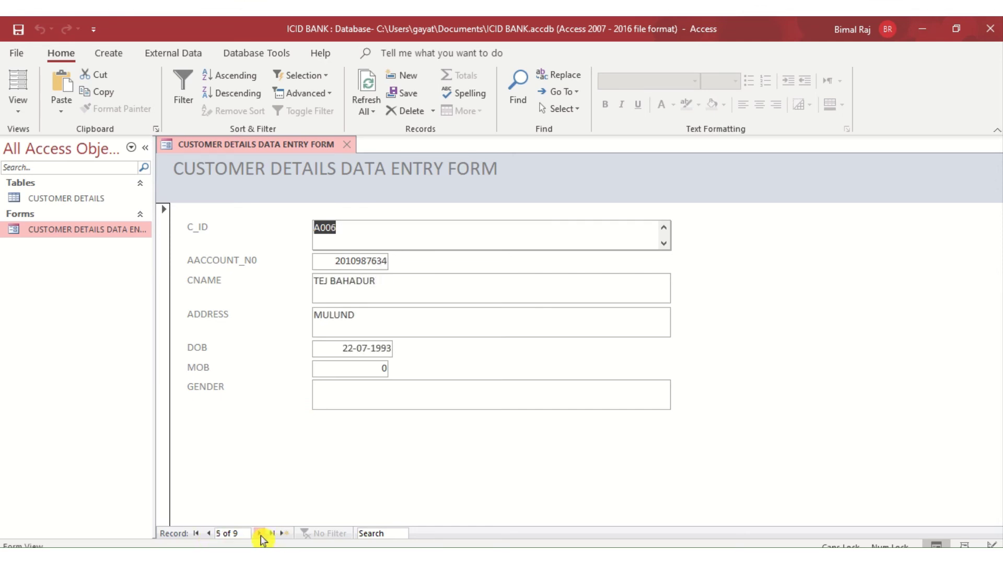
pyautogui.click(259, 534)
pyautogui.click(260, 534)
pyautogui.click(260, 533)
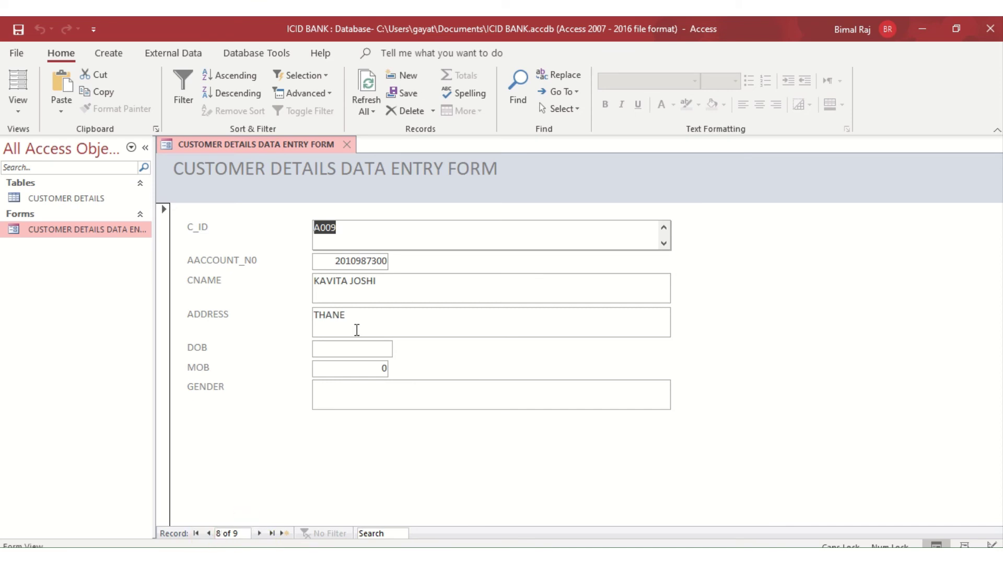
pyautogui.click(260, 534)
pyautogui.click(260, 534)
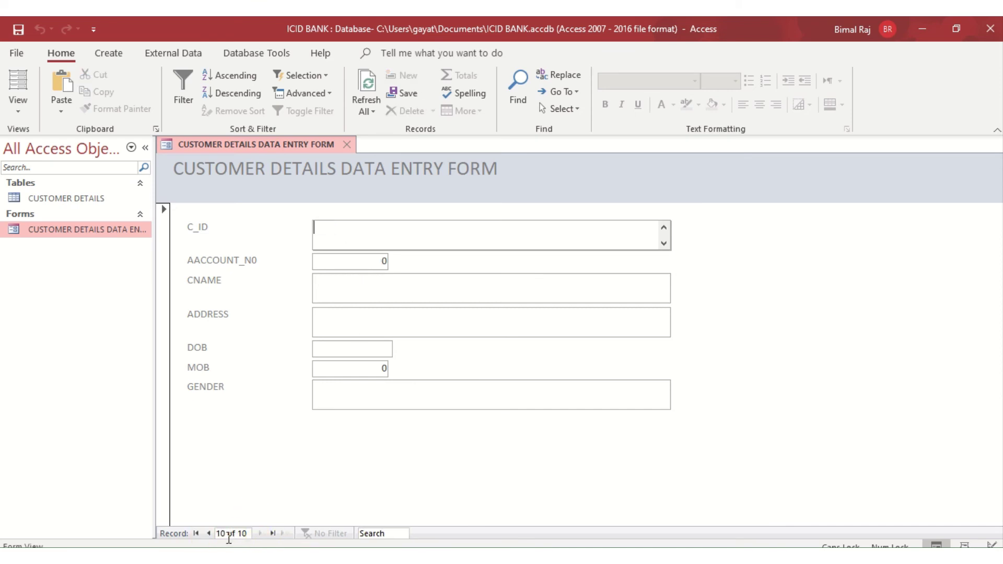
pyautogui.click(209, 533)
pyautogui.click(209, 533)
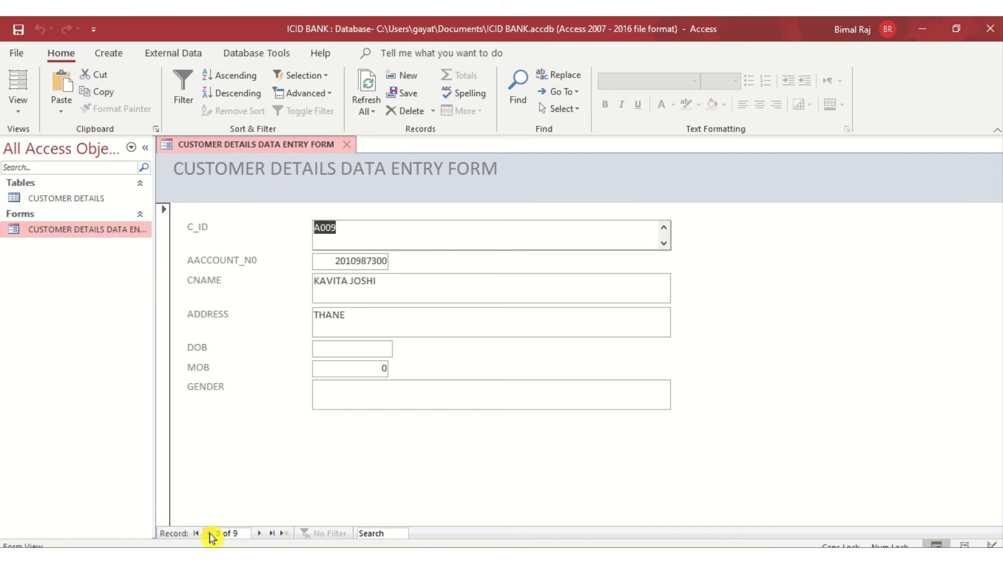
pyautogui.click(209, 533)
pyautogui.click(209, 533)
pyautogui.click(209, 533)
pyautogui.click(209, 533)
pyautogui.click(209, 533)
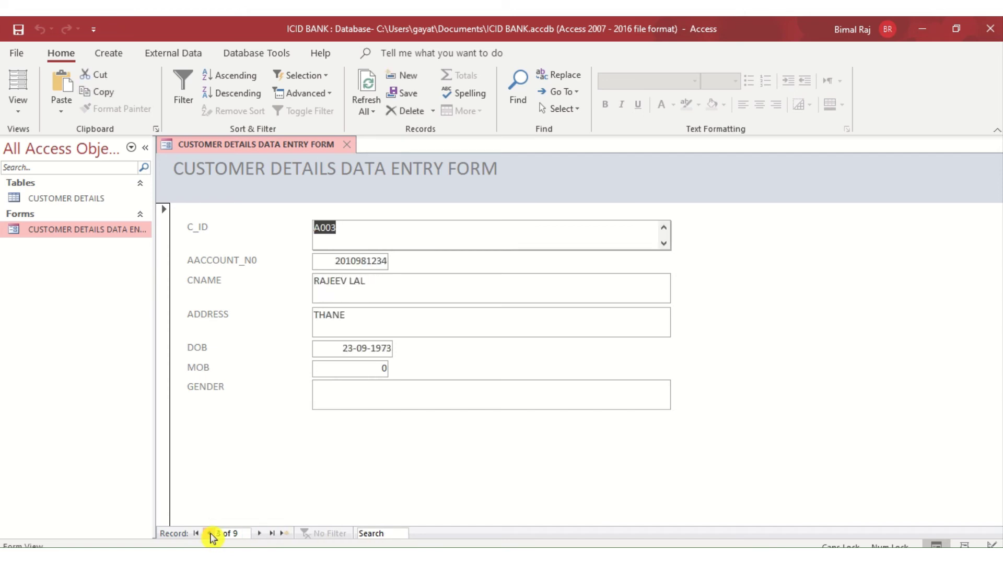
pyautogui.click(209, 534)
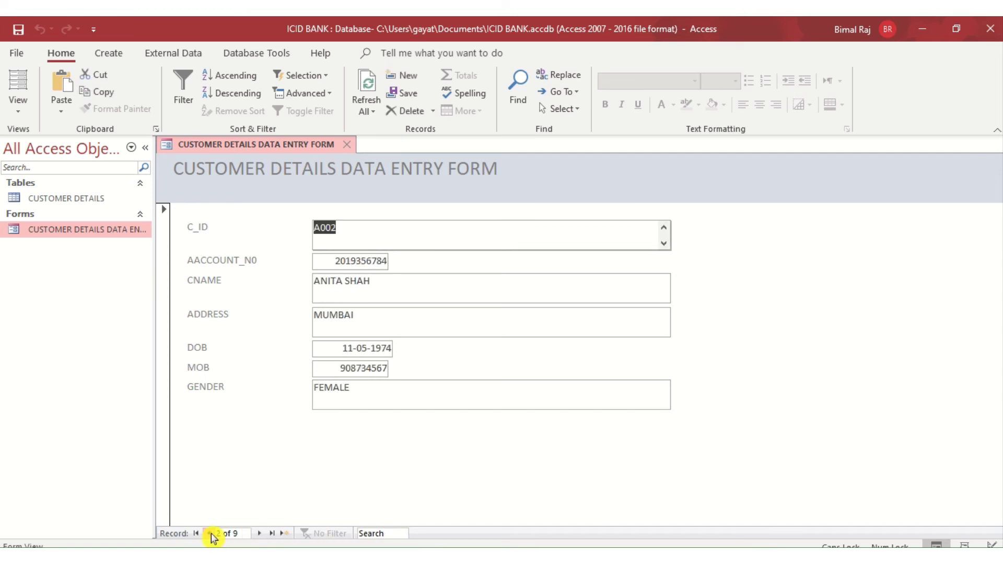
# Give the third record a mobile number and gender MALE
pyautogui.click(259, 533)
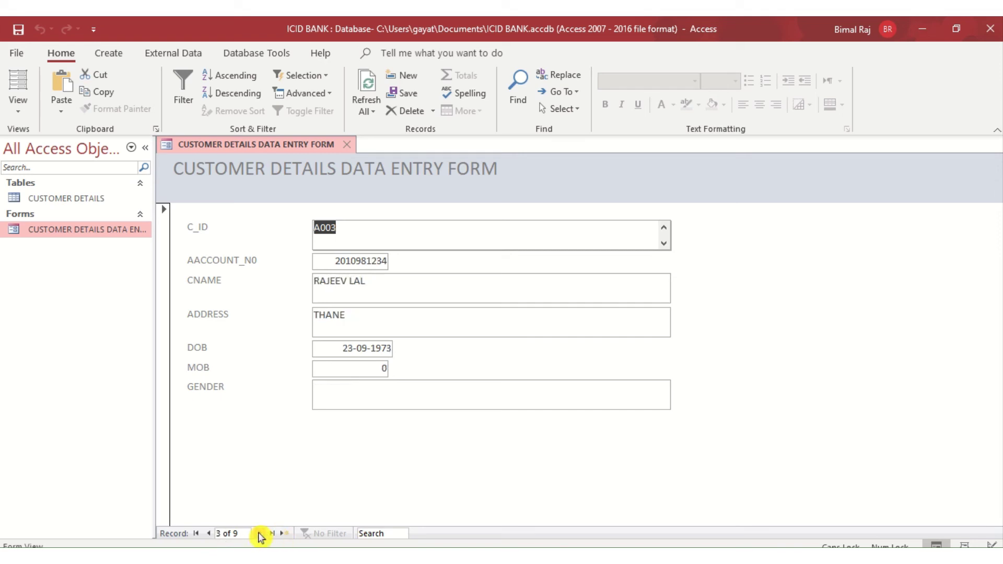
pyautogui.click(344, 371)
pyautogui.write('8906570')
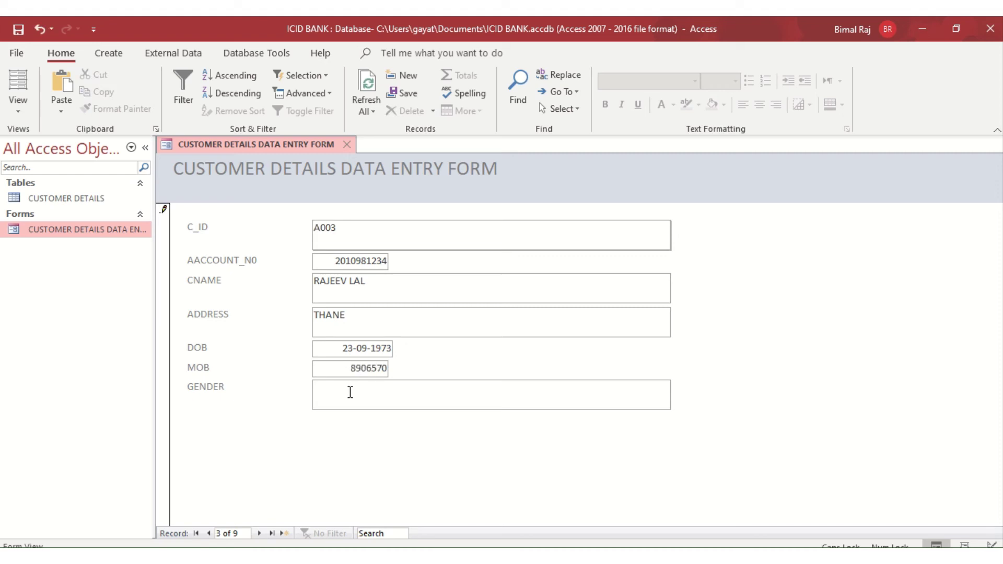
pyautogui.click(350, 393)
pyautogui.write('MALE')
pyautogui.click(266, 534)
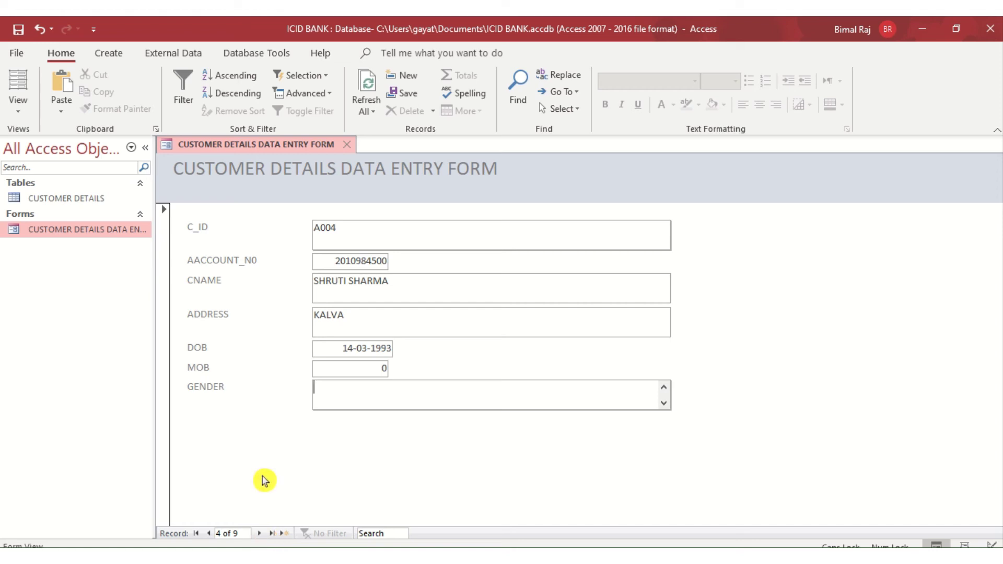
# Give the fourth record a mobile number and gender FEMALE
pyautogui.click(331, 364)
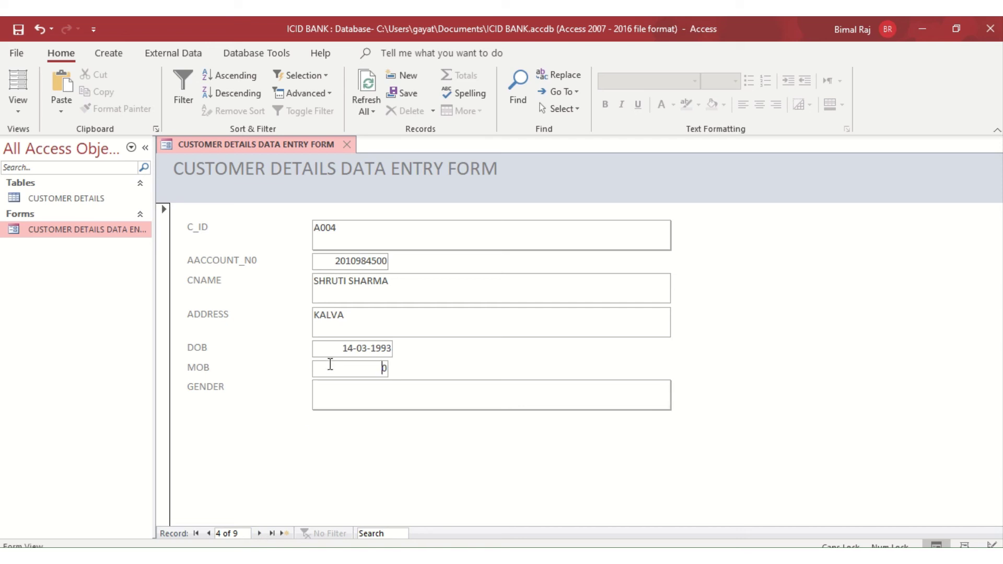
pyautogui.write('4567357')
pyautogui.click(359, 389)
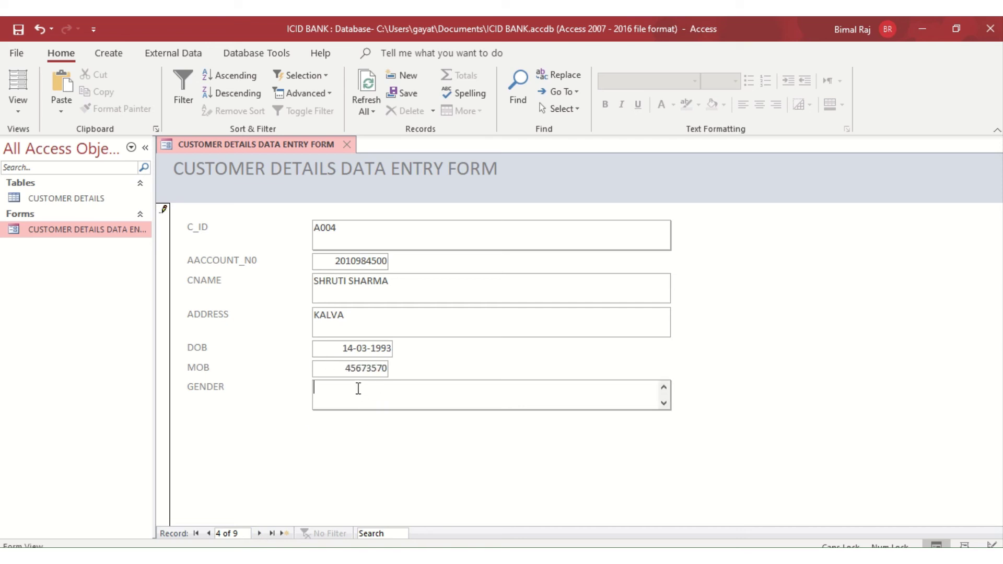
pyautogui.write('FEMALE')
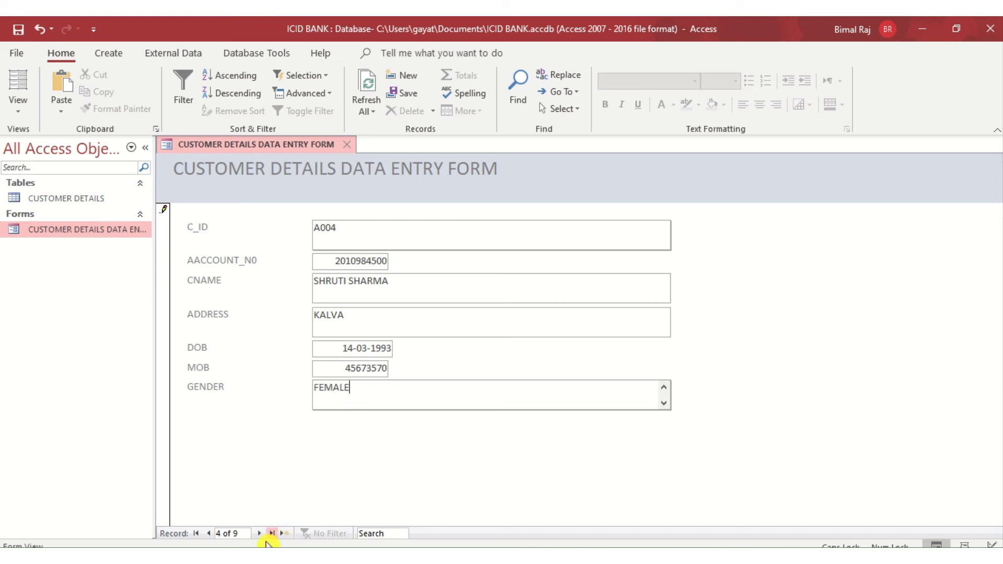
pyautogui.click(260, 534)
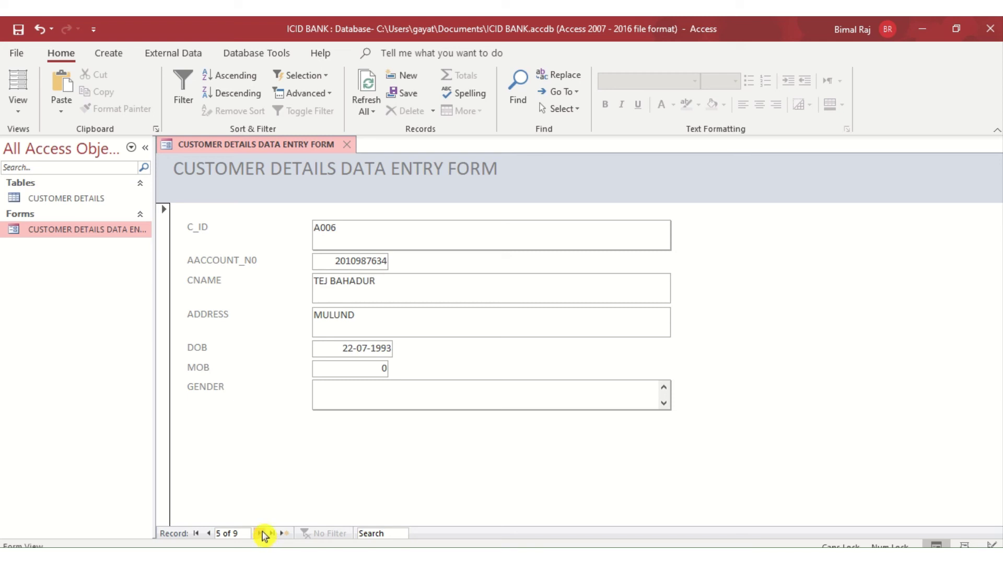
# Add a new blank record with the customer ID and a corrected account number
pyautogui.click(263, 534)
pyautogui.click(264, 534)
pyautogui.click(263, 533)
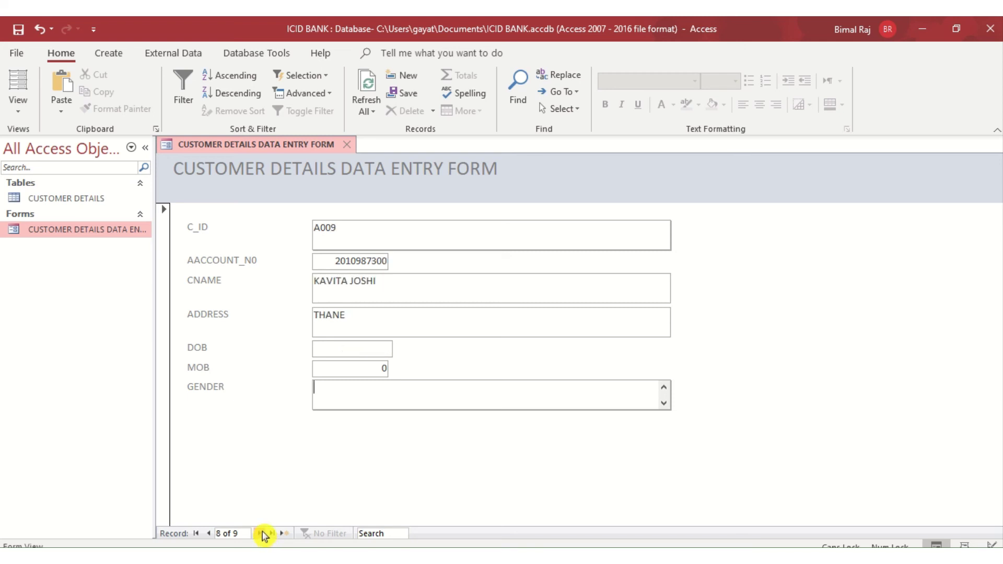
pyautogui.click(264, 534)
pyautogui.click(264, 534)
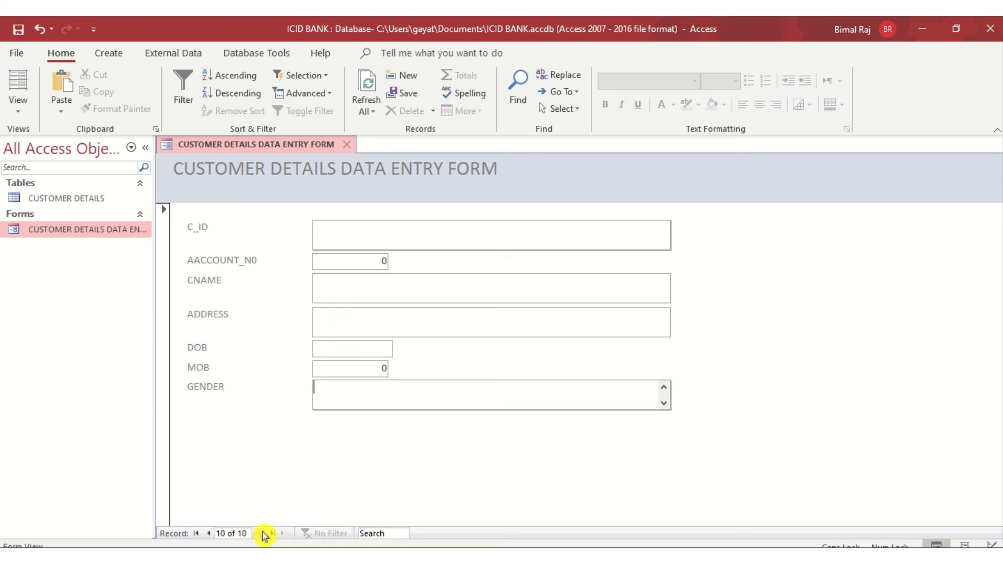
pyautogui.click(336, 229)
pyautogui.write('A')
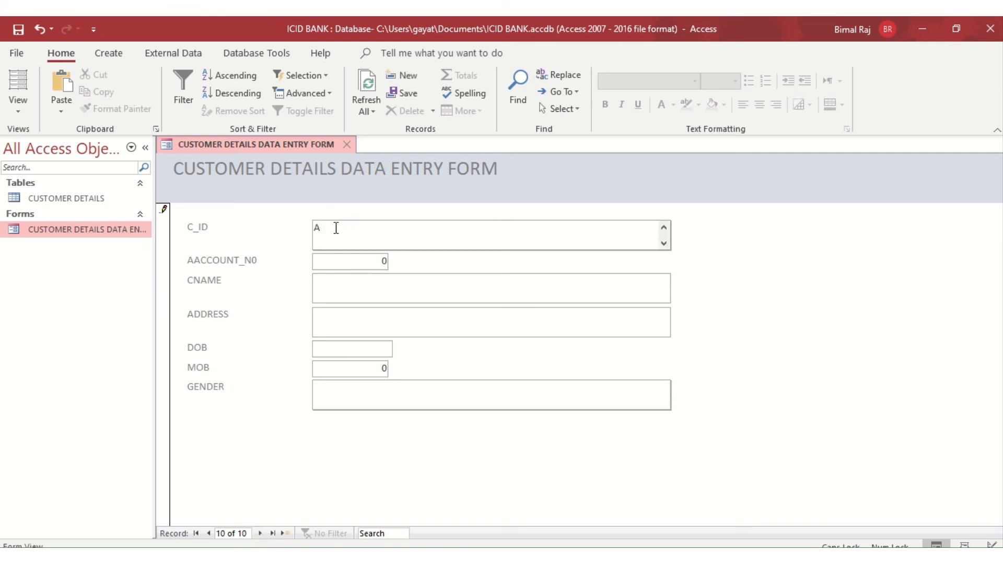
pyautogui.write('011')
pyautogui.click(336, 260)
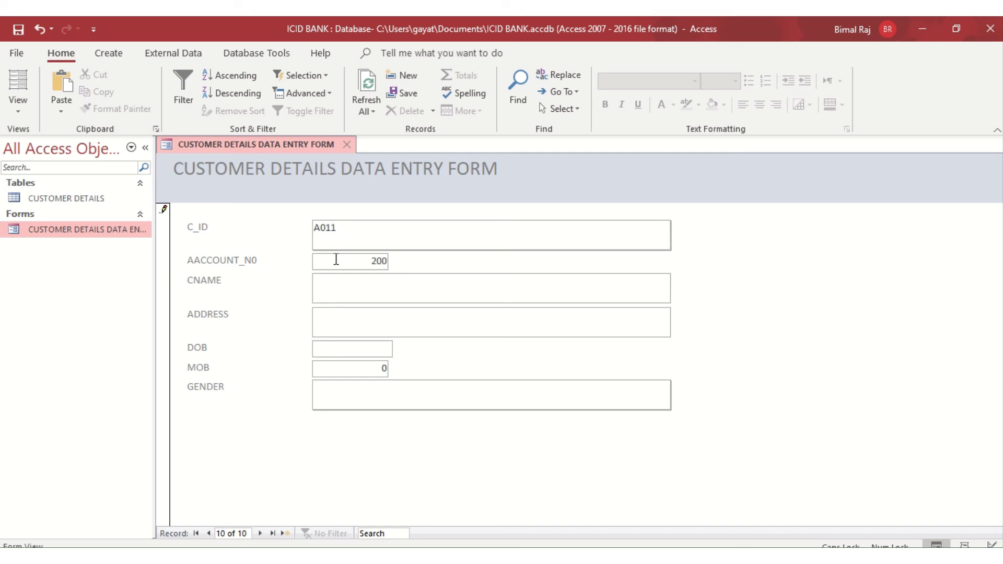
pyautogui.click(325, 278)
pyautogui.click(510, 339)
pyautogui.press('Delete')
# Enter the new customer's name and address, then step back to an earlier record
pyautogui.click(353, 288)
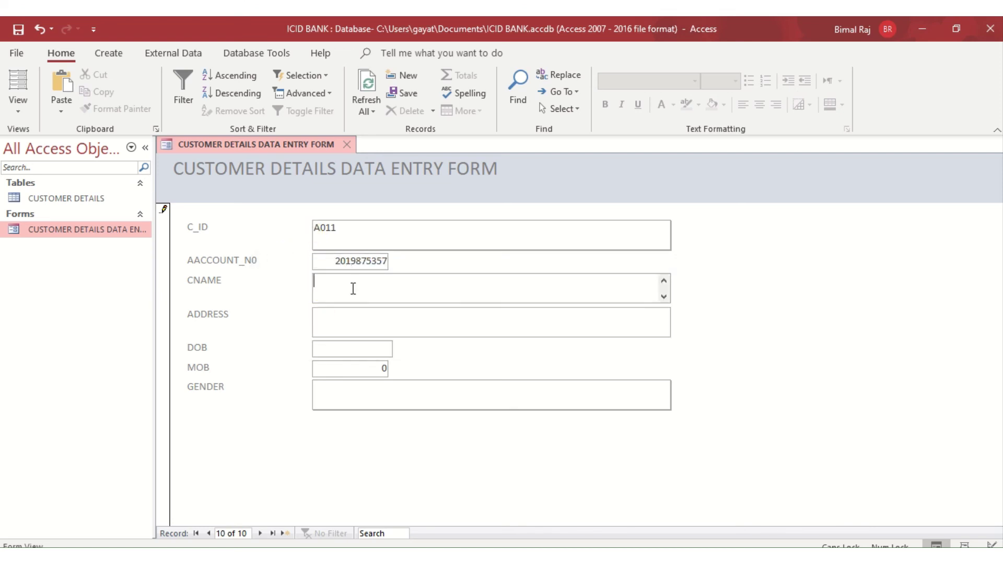
pyautogui.click(353, 312)
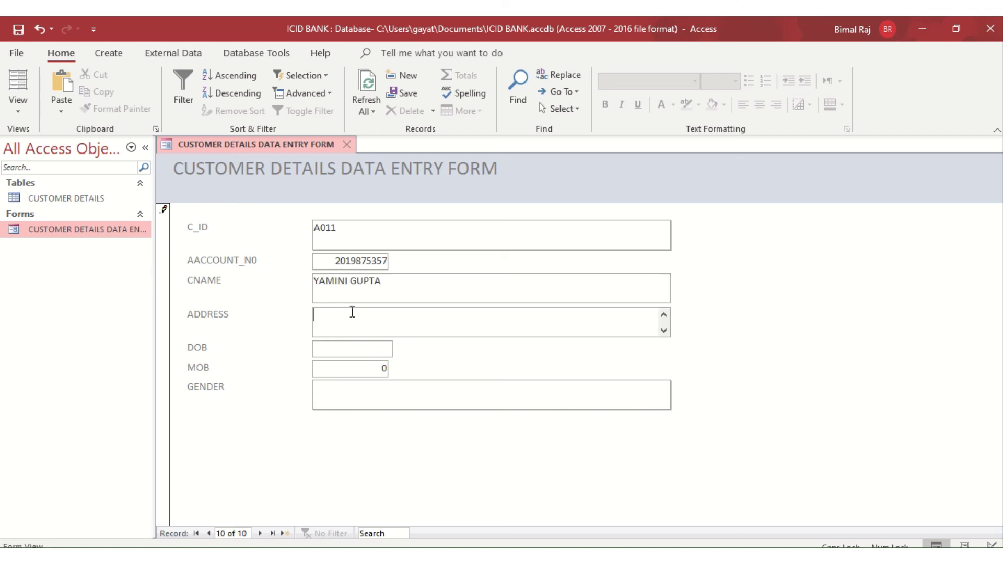
pyautogui.write('THANE')
pyautogui.click(326, 351)
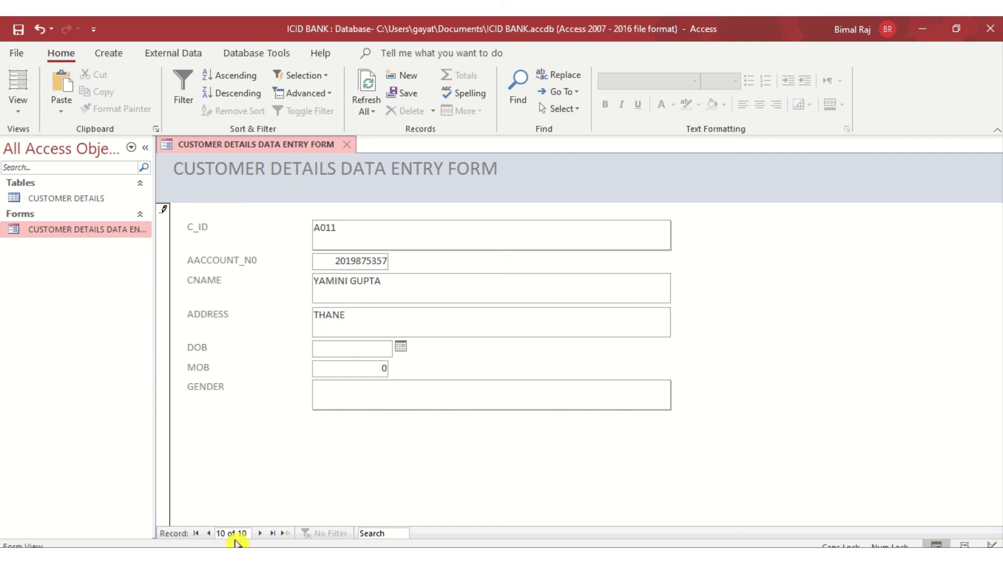
pyautogui.click(209, 533)
# Go to the first record, replace the customer's surname, and save the change
pyautogui.click(209, 534)
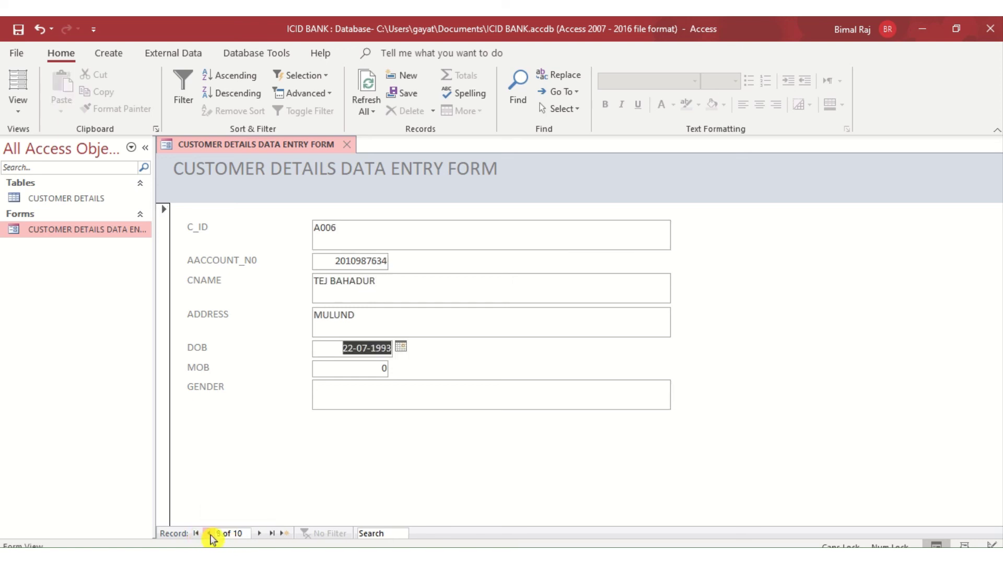
pyautogui.click(210, 533)
pyautogui.click(209, 534)
pyautogui.click(209, 534)
pyautogui.click(209, 533)
pyautogui.click(210, 533)
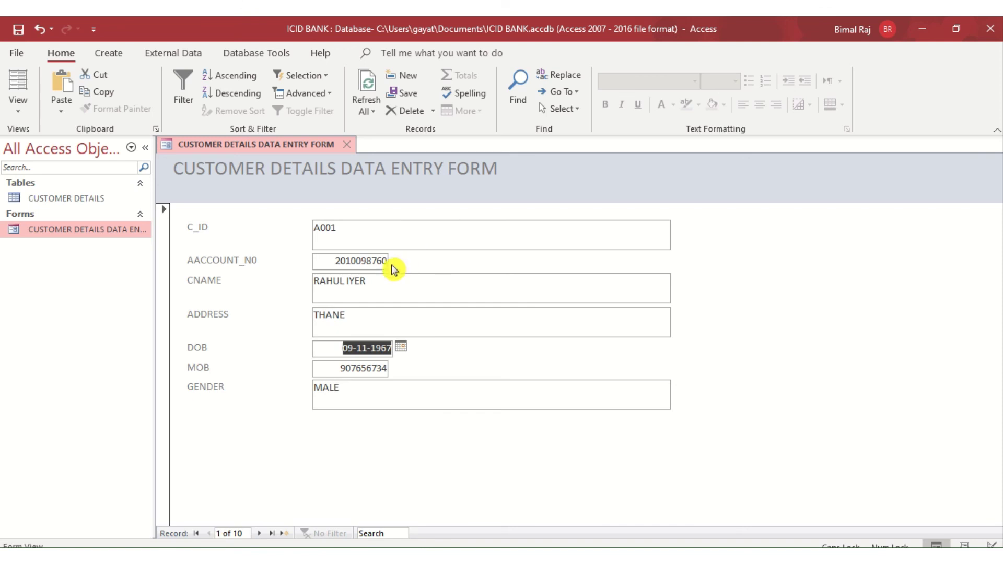
pyautogui.click(385, 284)
pyautogui.press('BackSpace')
pyautogui.press('BackSpace')
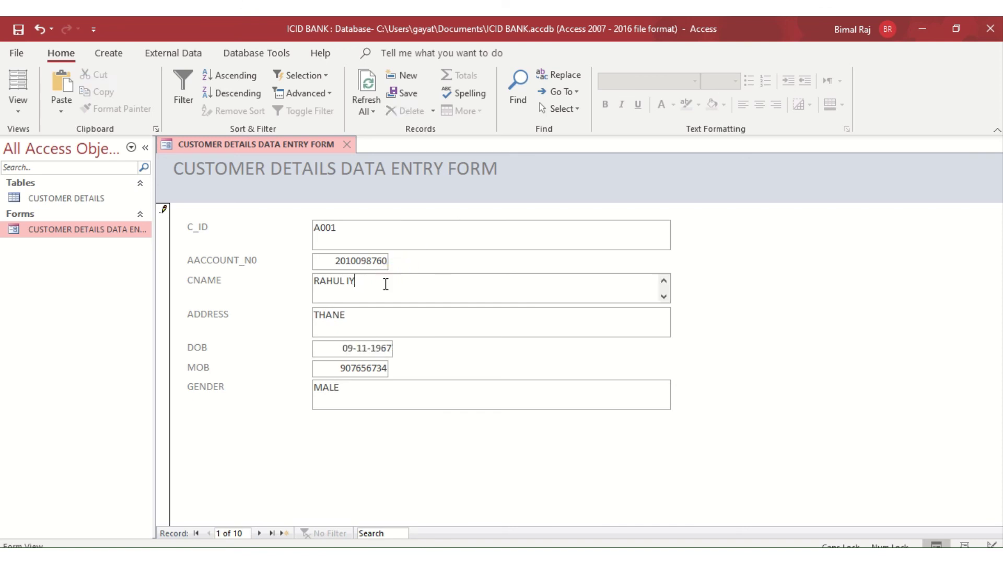
pyautogui.press('BackSpace')
pyautogui.press('BackSpace')
pyautogui.write('NAIR')
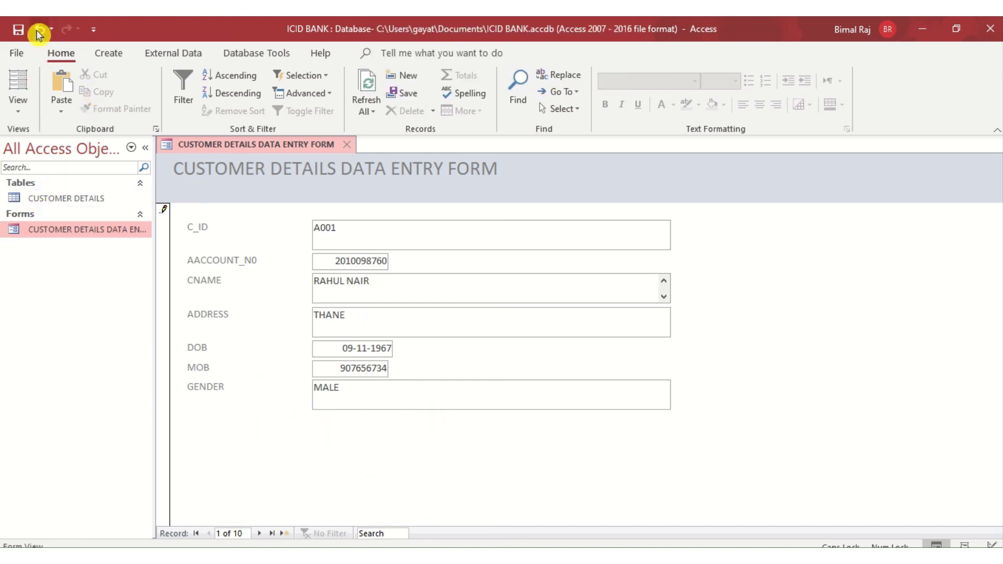
pyautogui.click(20, 33)
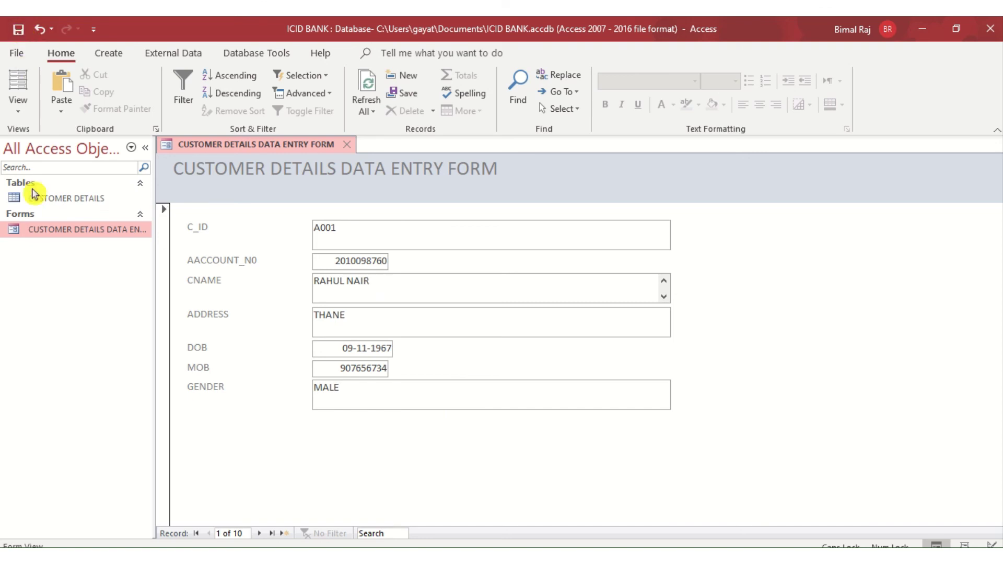
# Open the CUSTOMER DETAILS table to review all ten records, then close it
pyautogui.doubleClick(58, 199)
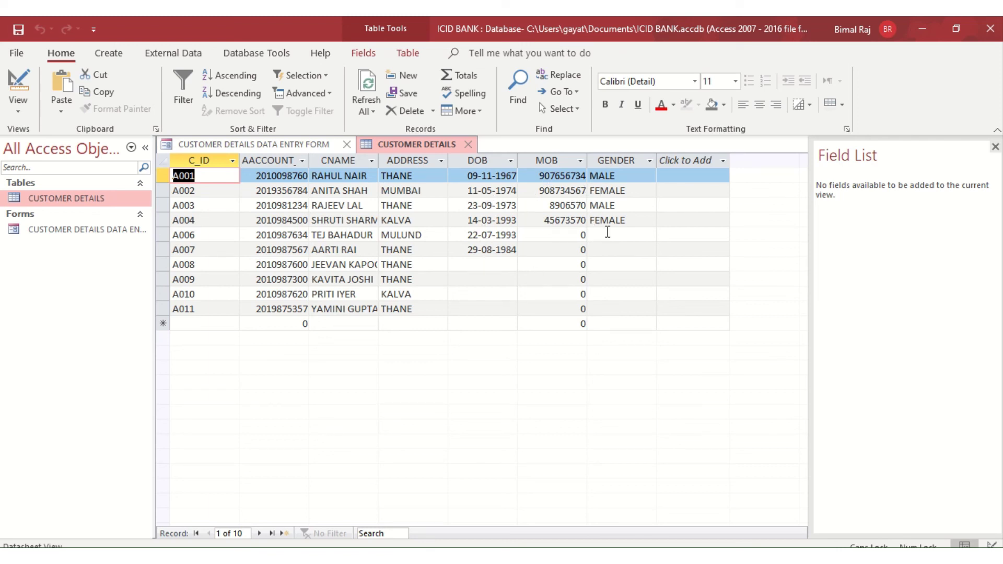
pyautogui.click(469, 145)
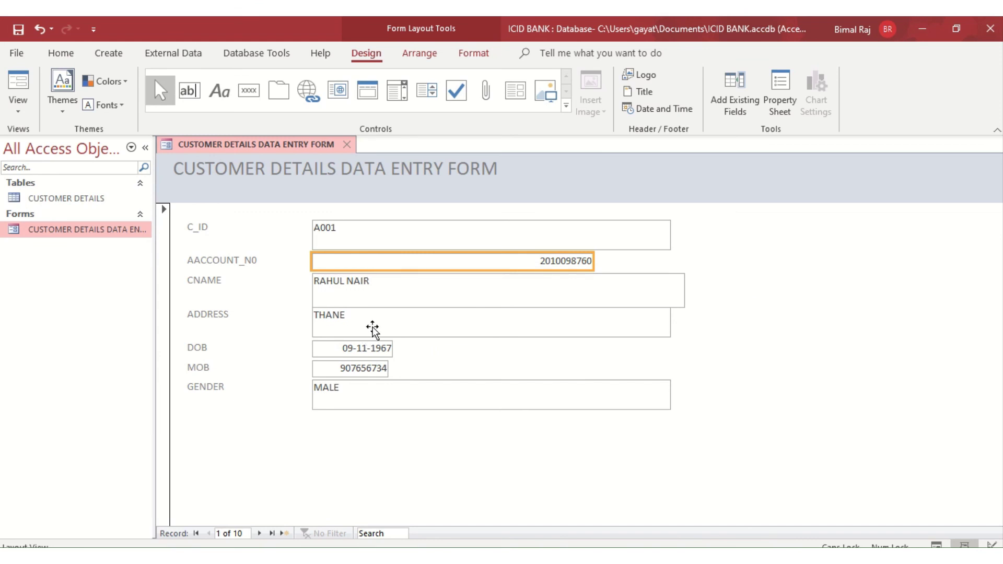
# Switch the form to Design View, select the C_ID label and box, then close without saving
pyautogui.click(21, 104)
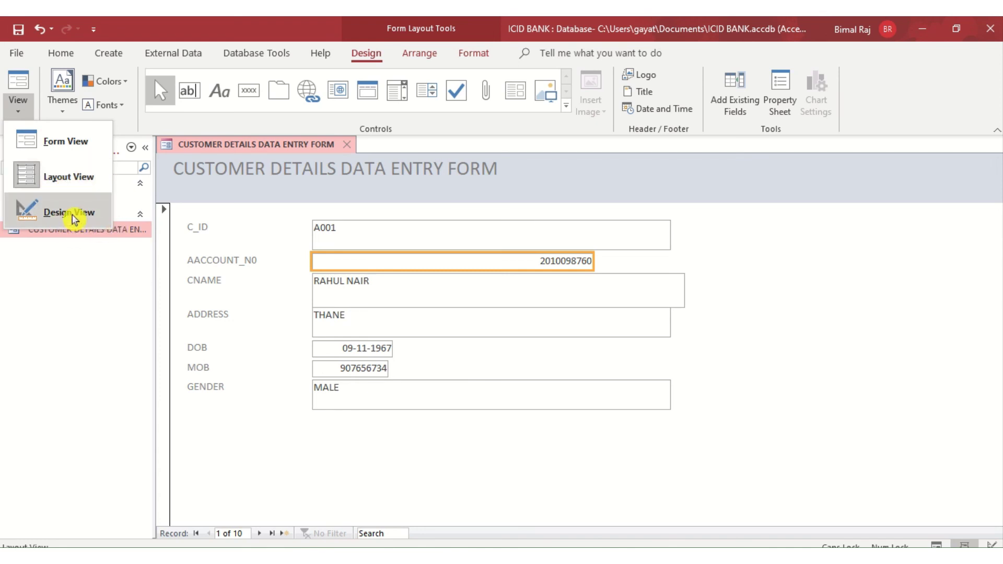
pyautogui.click(73, 214)
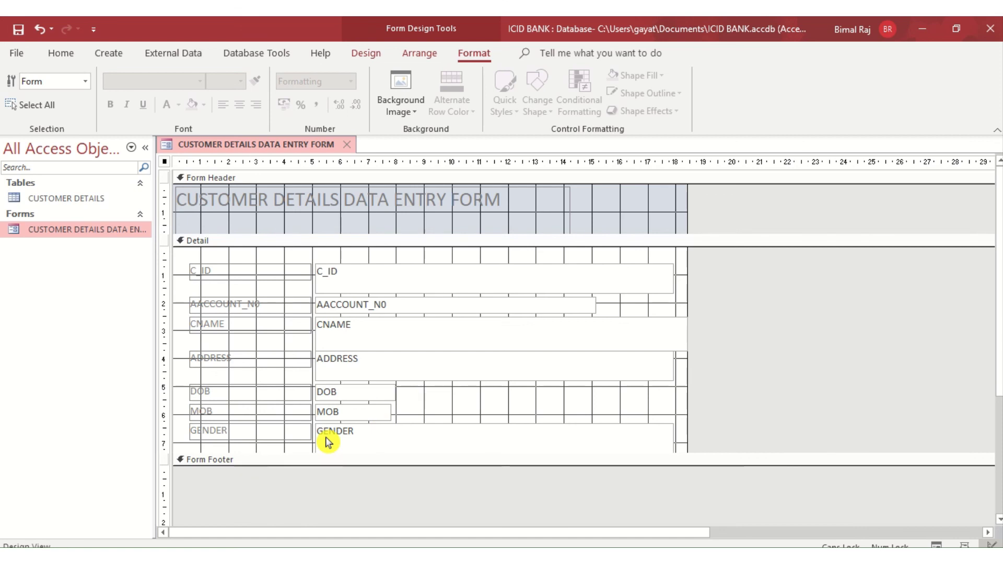
pyautogui.click(256, 284)
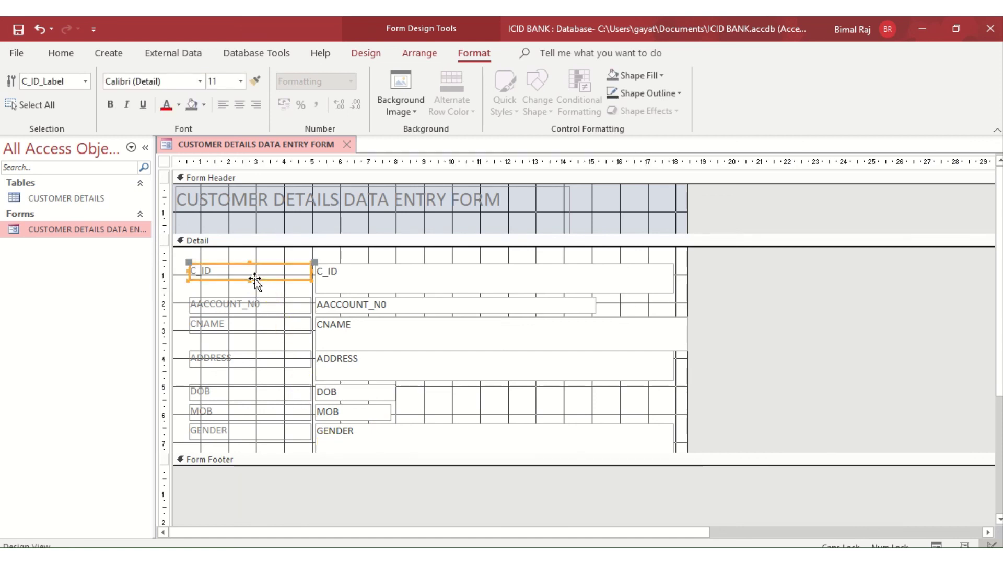
pyautogui.click(413, 279)
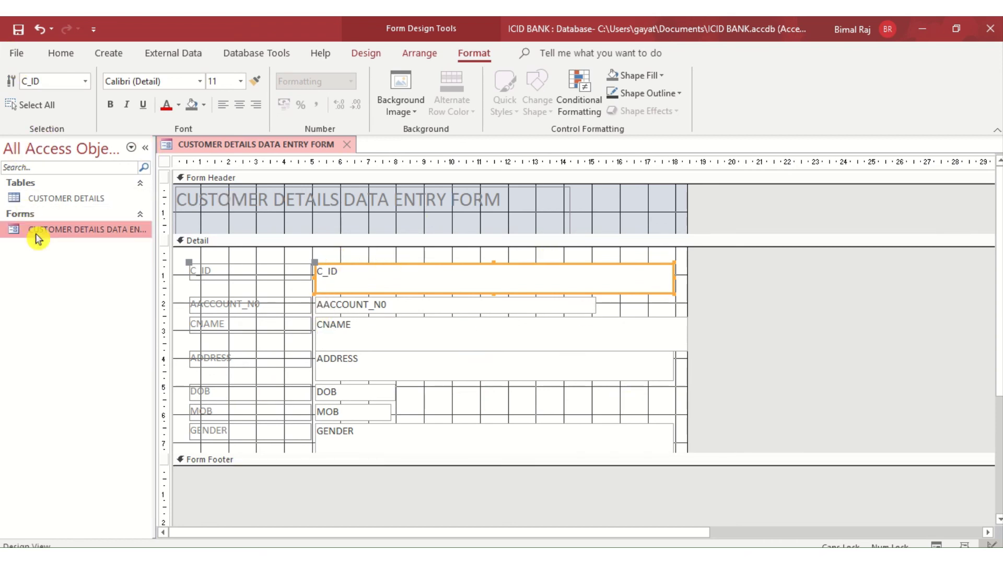
pyautogui.click(347, 145)
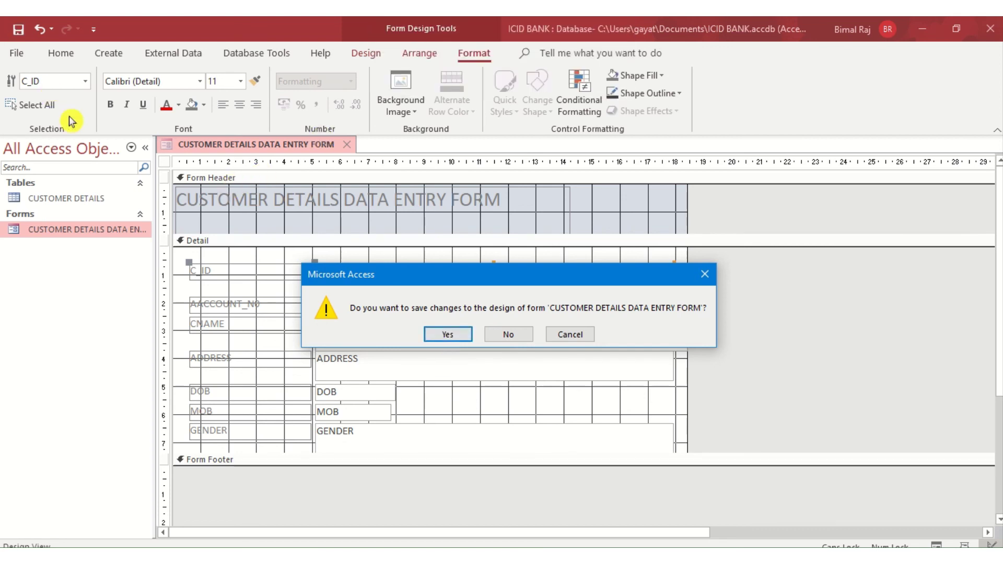
pyautogui.click(499, 336)
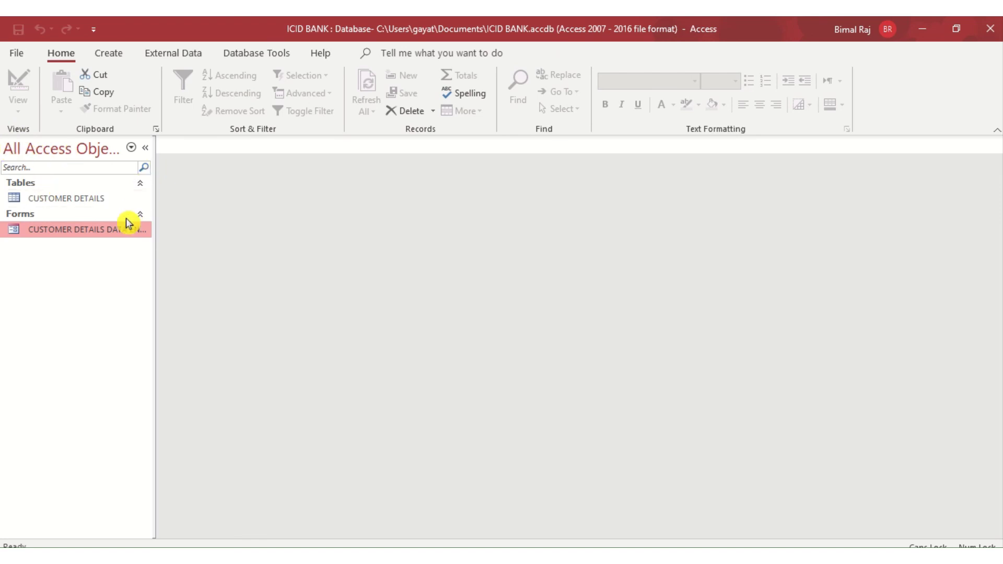
# Open the data entry form in Layout View and widen the account number box to fit
pyautogui.rightClick(107, 233)
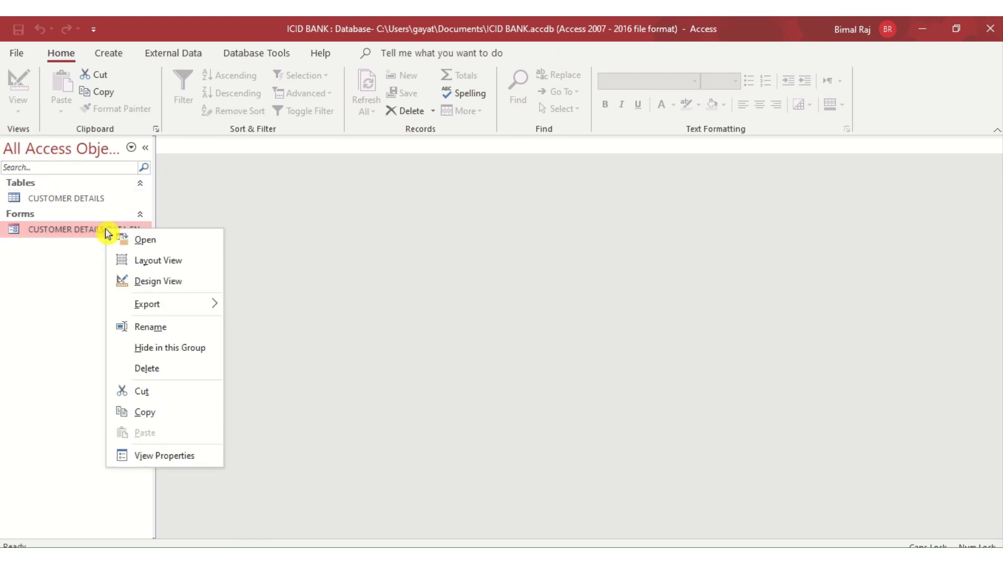
pyautogui.click(154, 260)
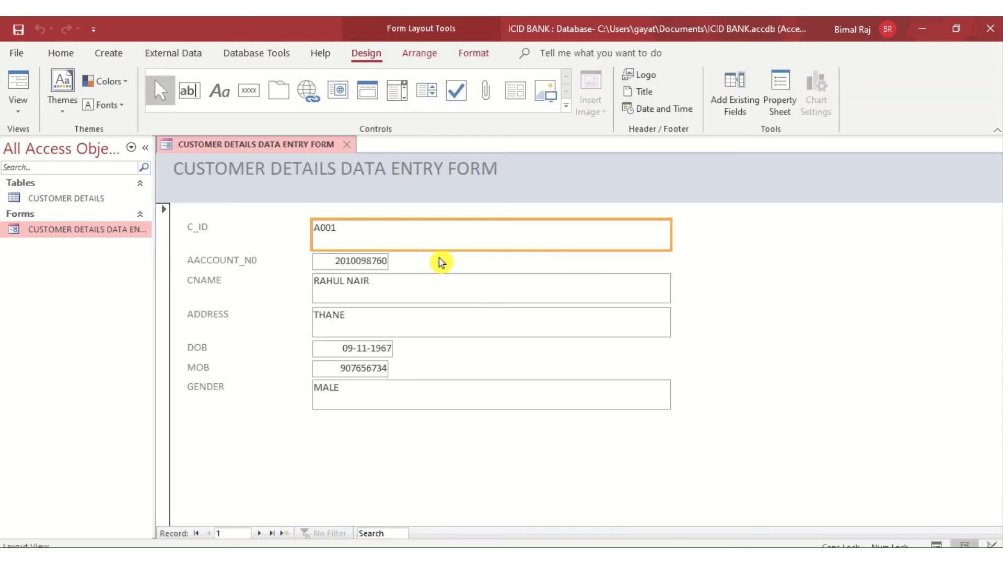
pyautogui.click(351, 261)
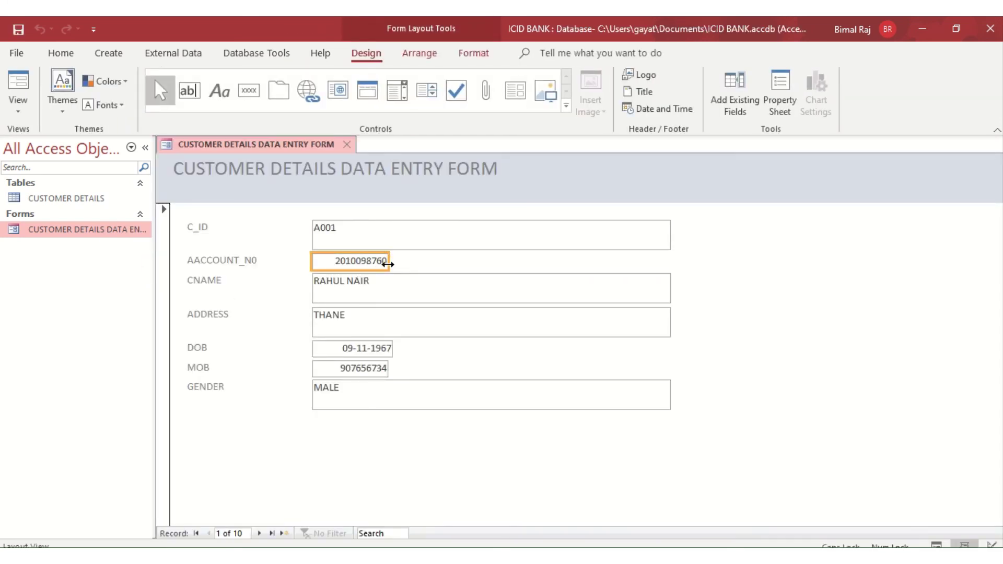
pyautogui.moveTo(388, 265); pyautogui.dragTo(458, 263)
# Switch the data entry form back to Form View for entering records
pyautogui.click(439, 296)
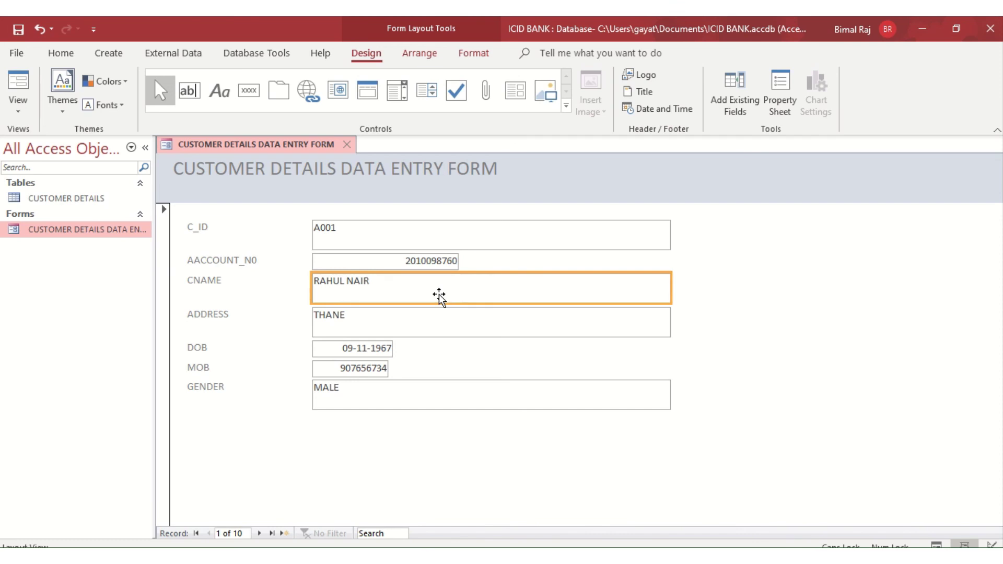
pyautogui.click(432, 415)
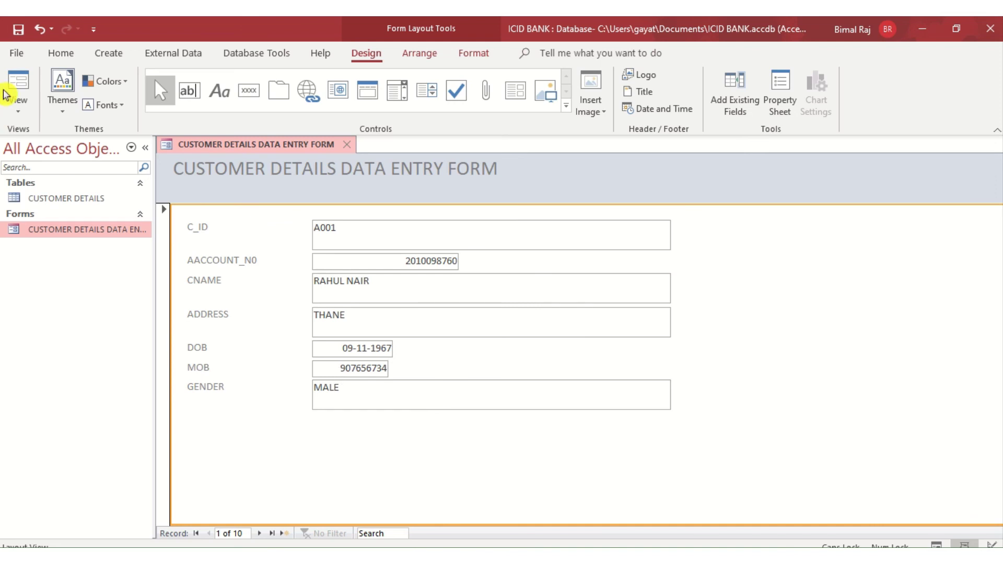
pyautogui.click(17, 112)
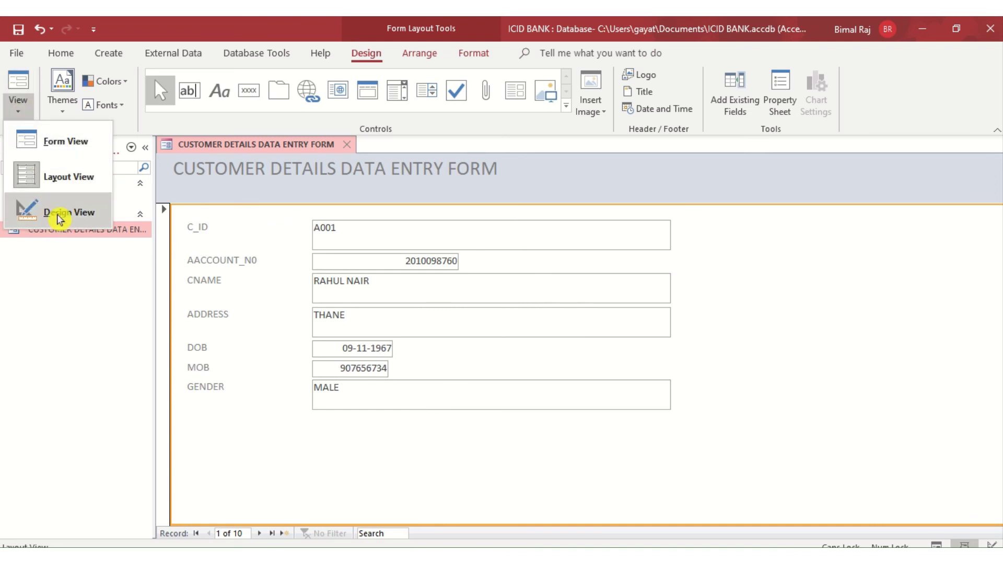
pyautogui.click(62, 149)
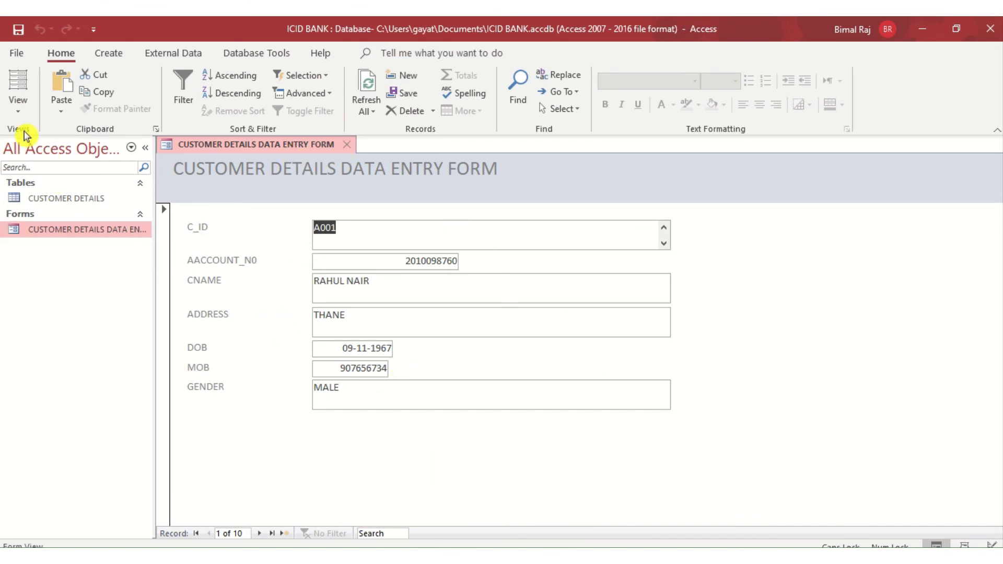
pyautogui.click(24, 113)
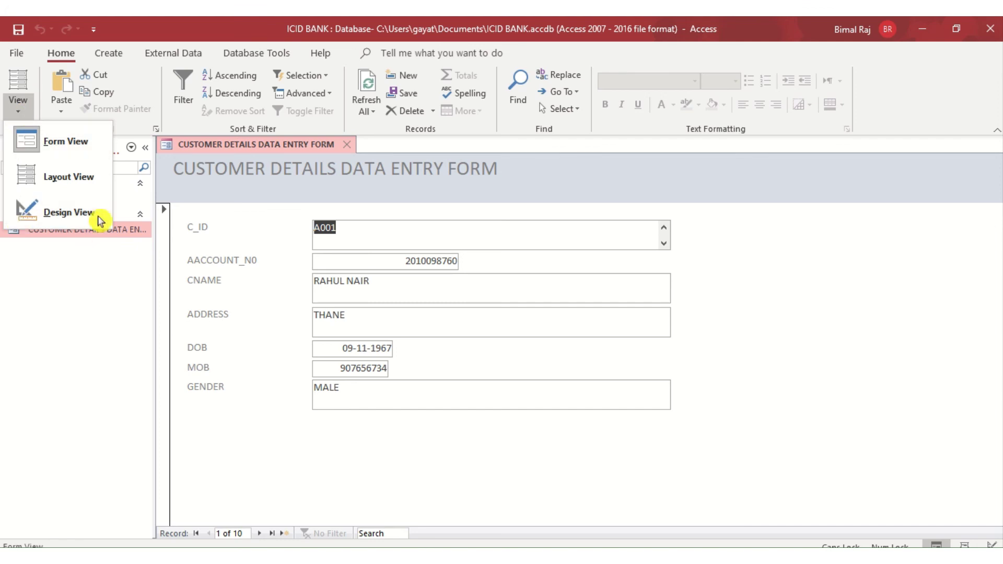
pyautogui.click(42, 246)
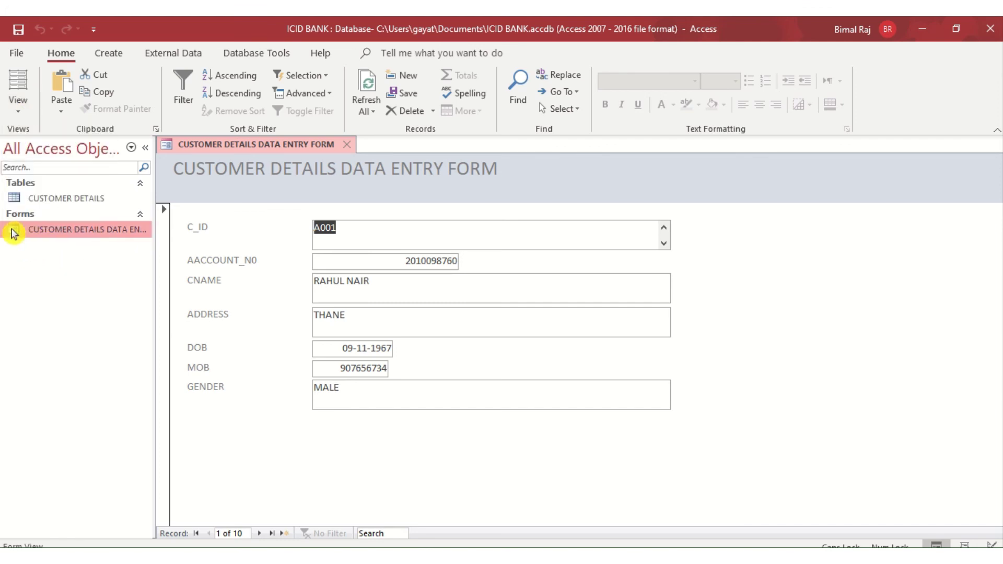